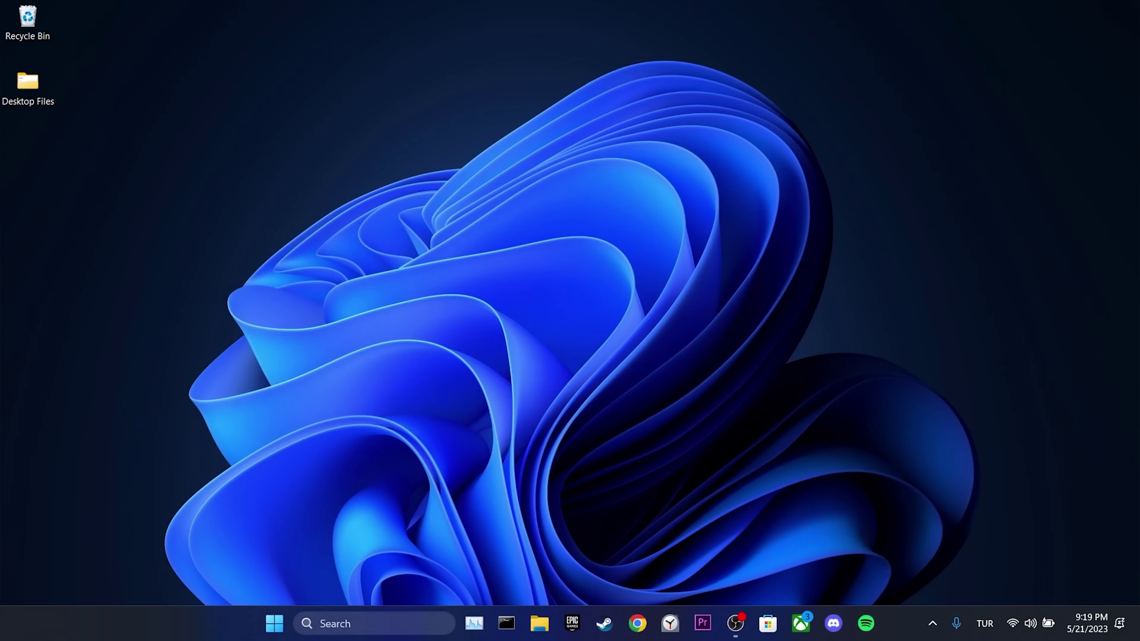
# - Use the Run dialog to open the %localappdata% folder
pyautogui.press('super+s')
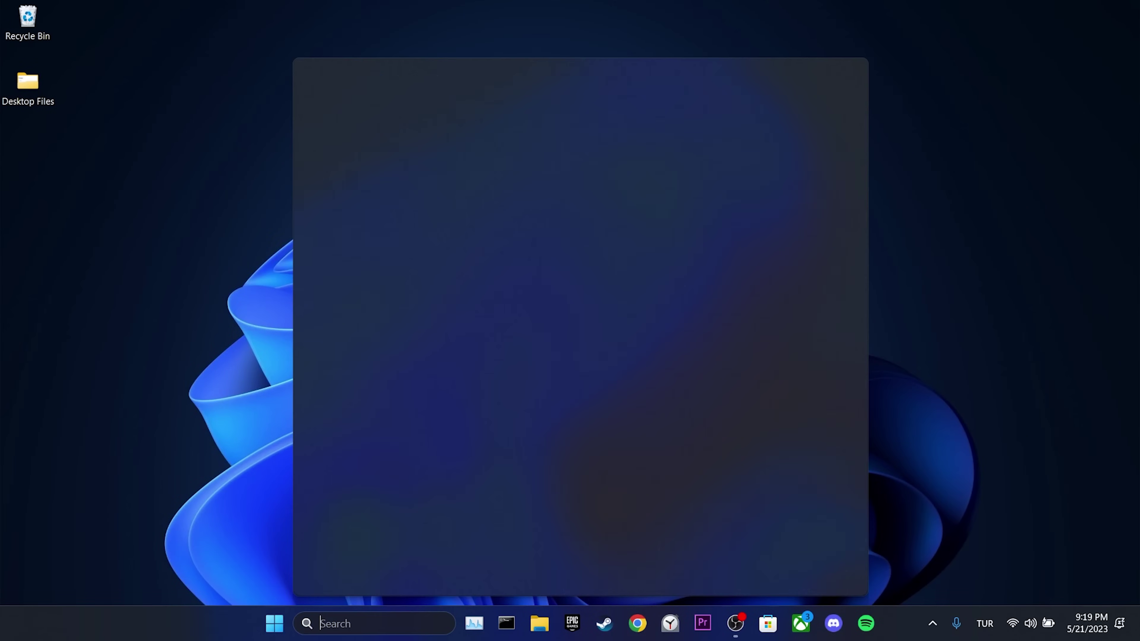
pyautogui.write('run')
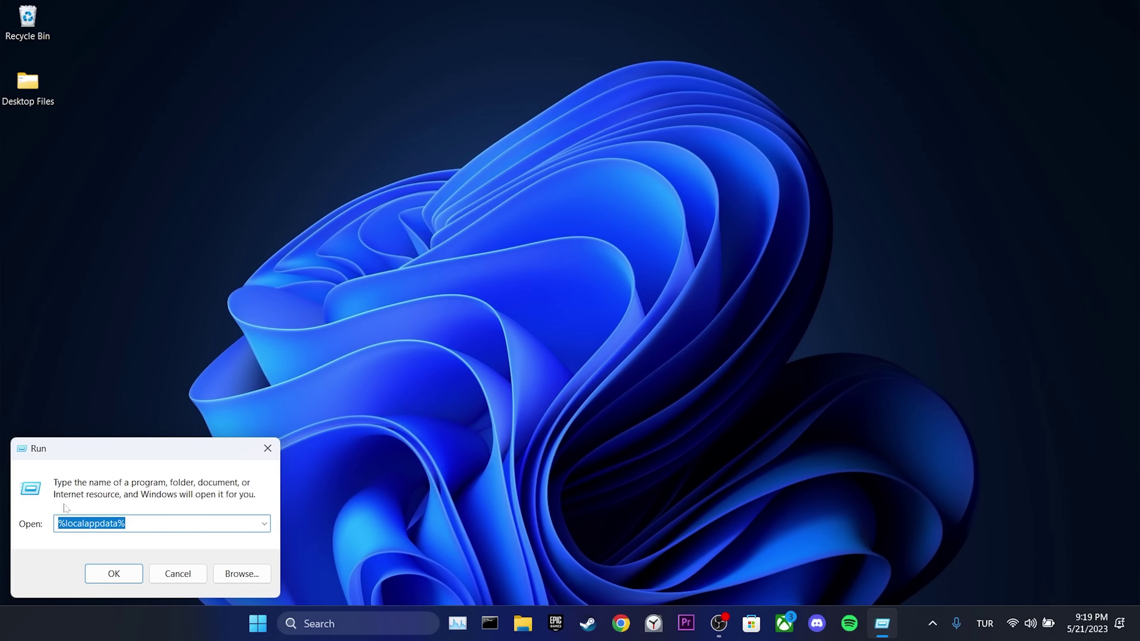
pyautogui.click(100, 571)
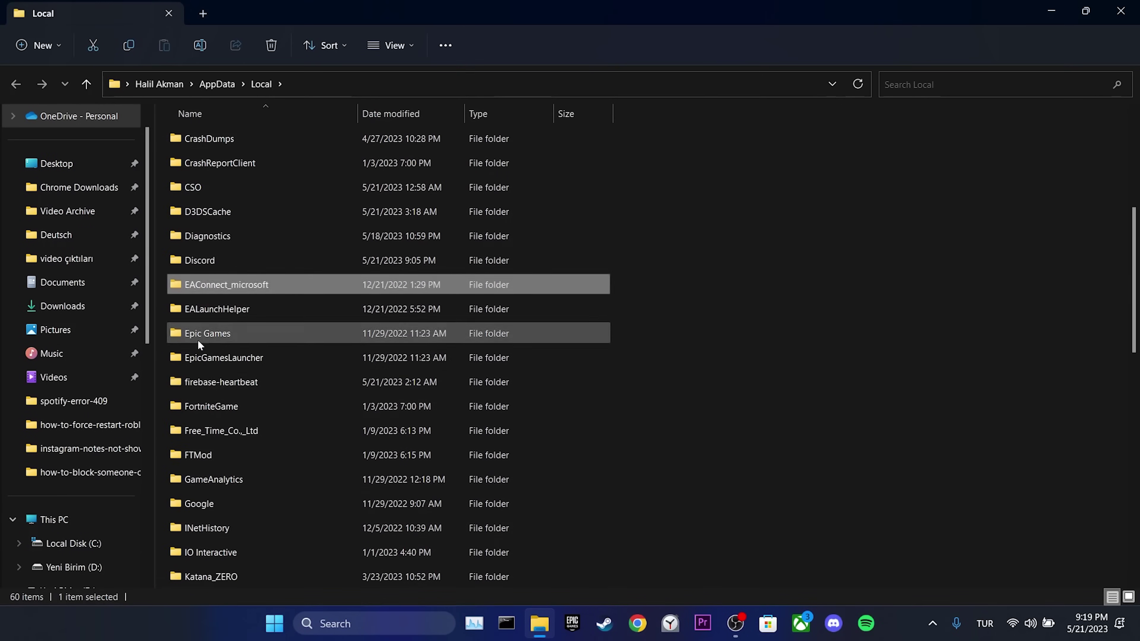
# - Delete the EpicGamesLauncher and Epic Games folders from the Local folder, and close the folder window
pyautogui.click(200, 340)
pyautogui.rightClick(205, 358)
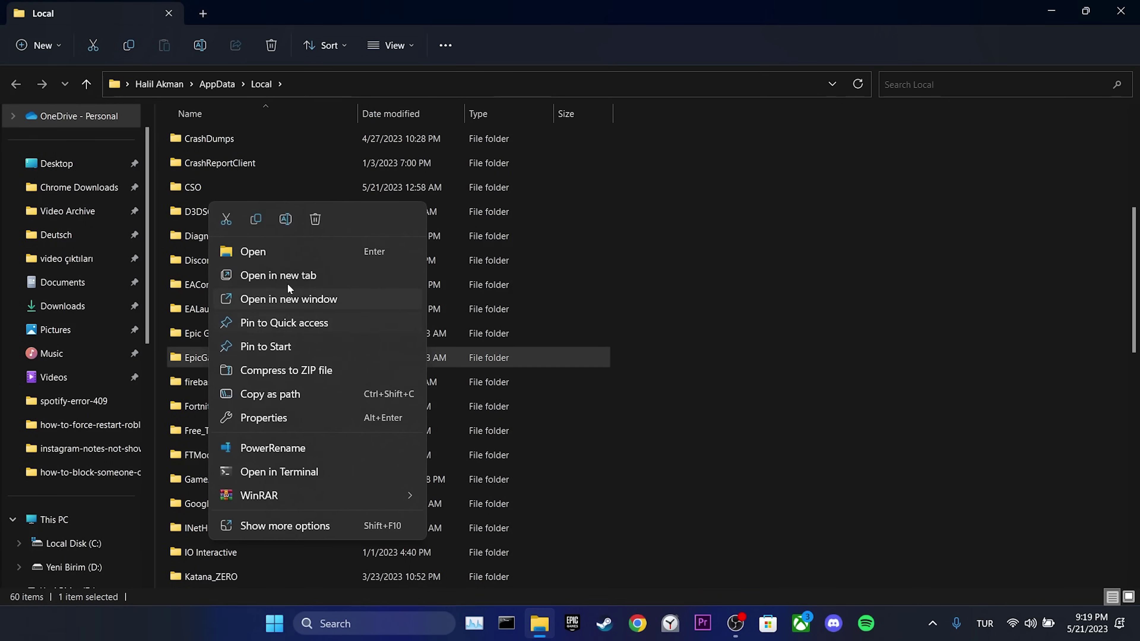
pyautogui.click(315, 219)
pyautogui.rightClick(230, 324)
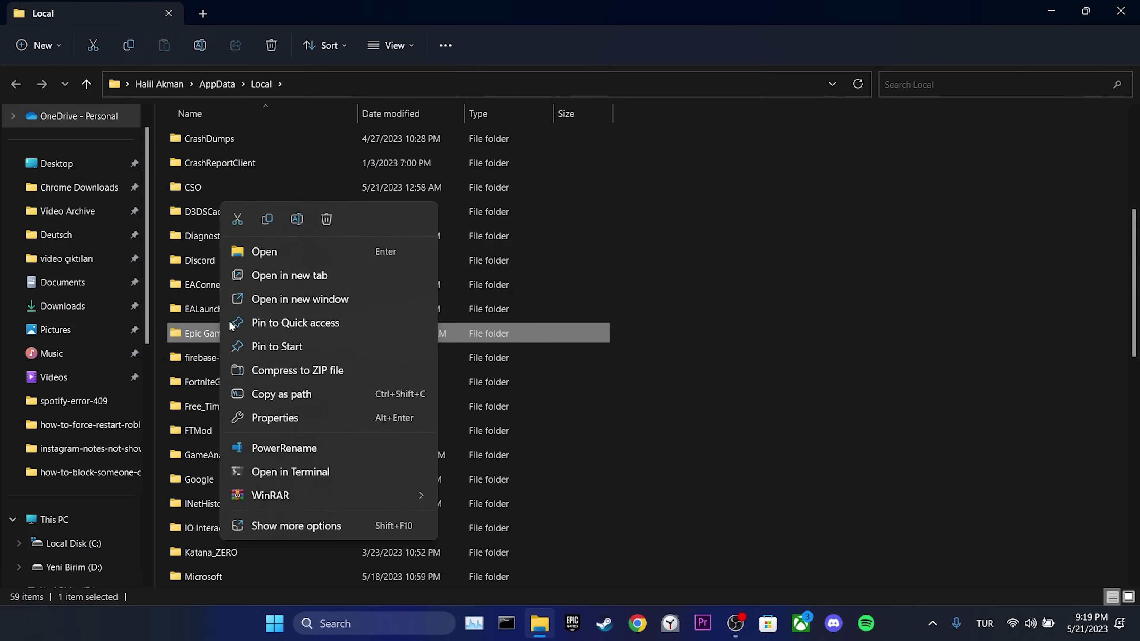
pyautogui.click(326, 219)
pyautogui.click(1121, 11)
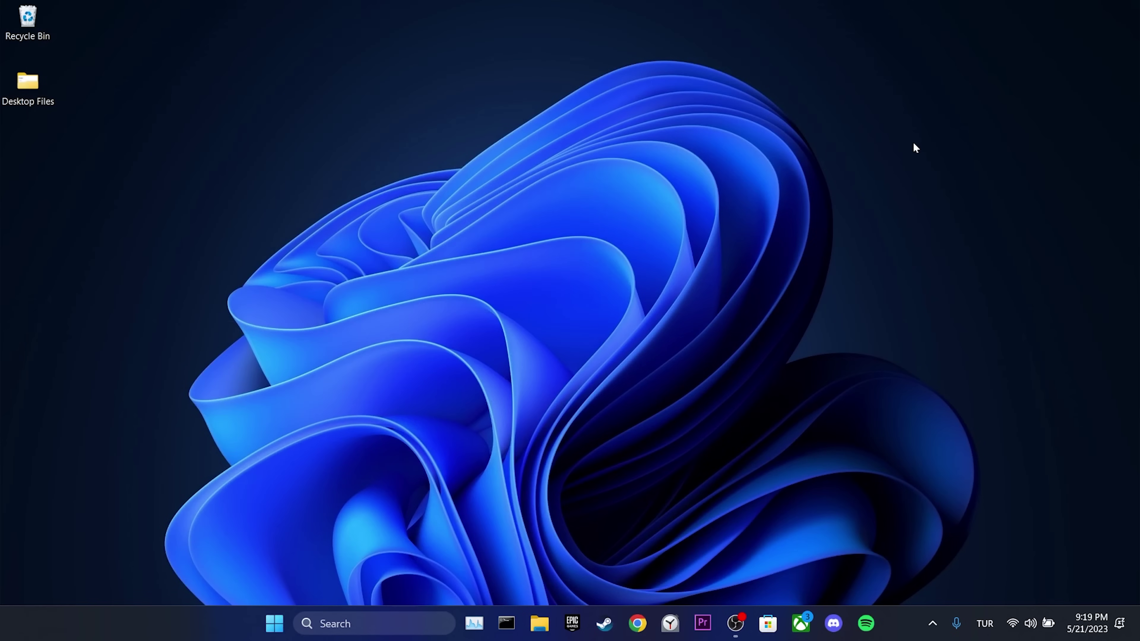
# - Bring up the Shut Down Windows dialog and choose to restart the computer
pyautogui.hotkey('alt', 'F4')
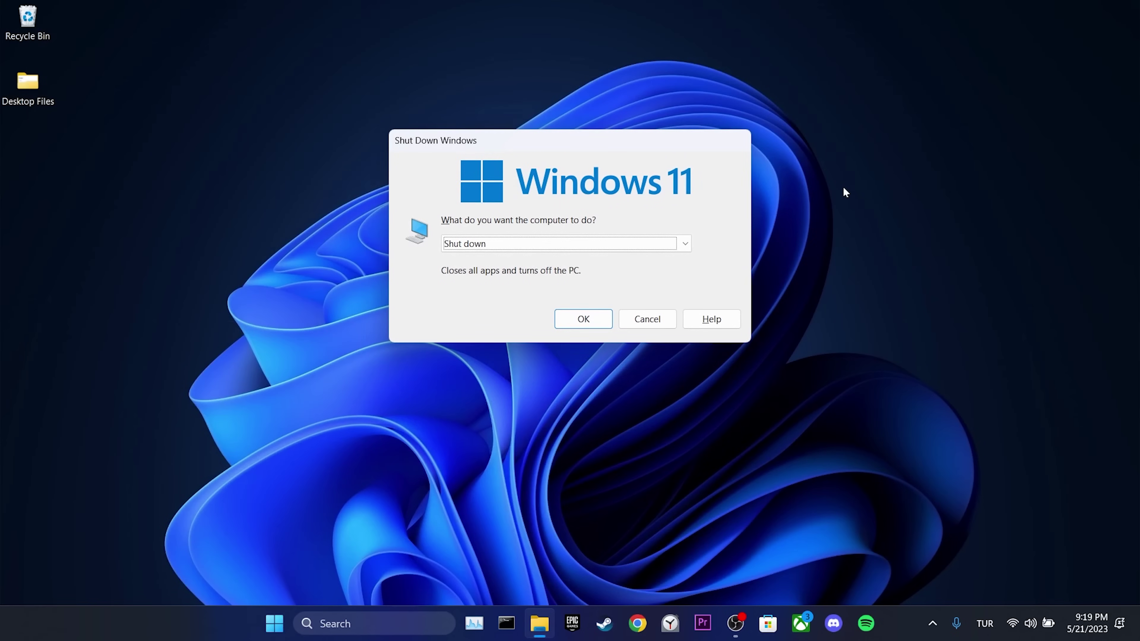
pyautogui.press('Down')
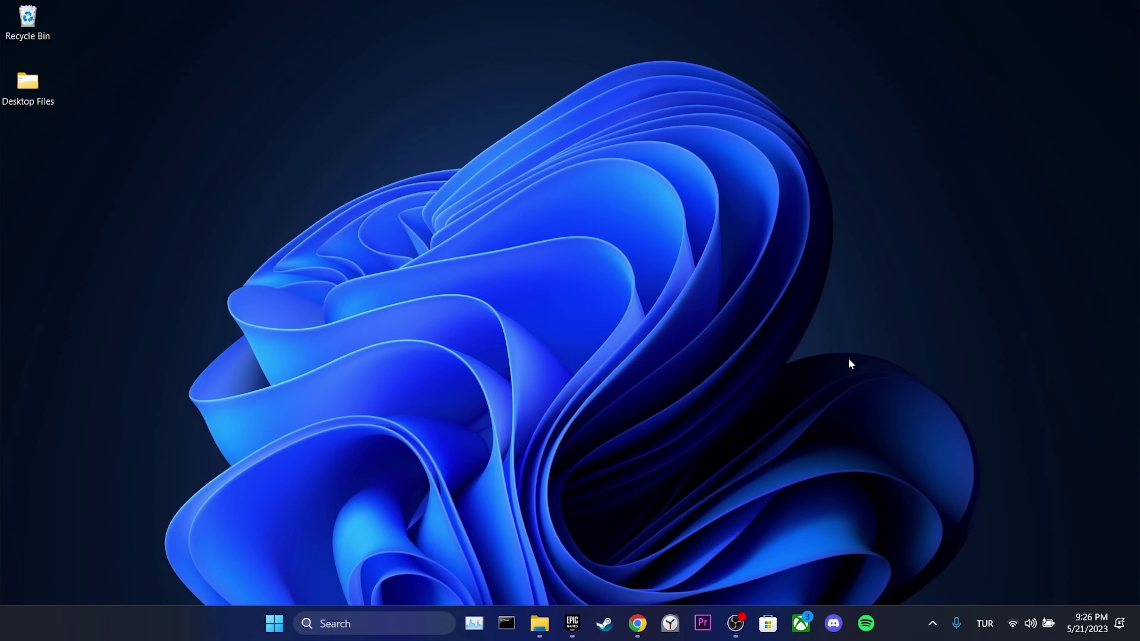
# - Open Rocket League's installation folder from its management options in the Epic Games Launcher library
pyautogui.click(572, 625)
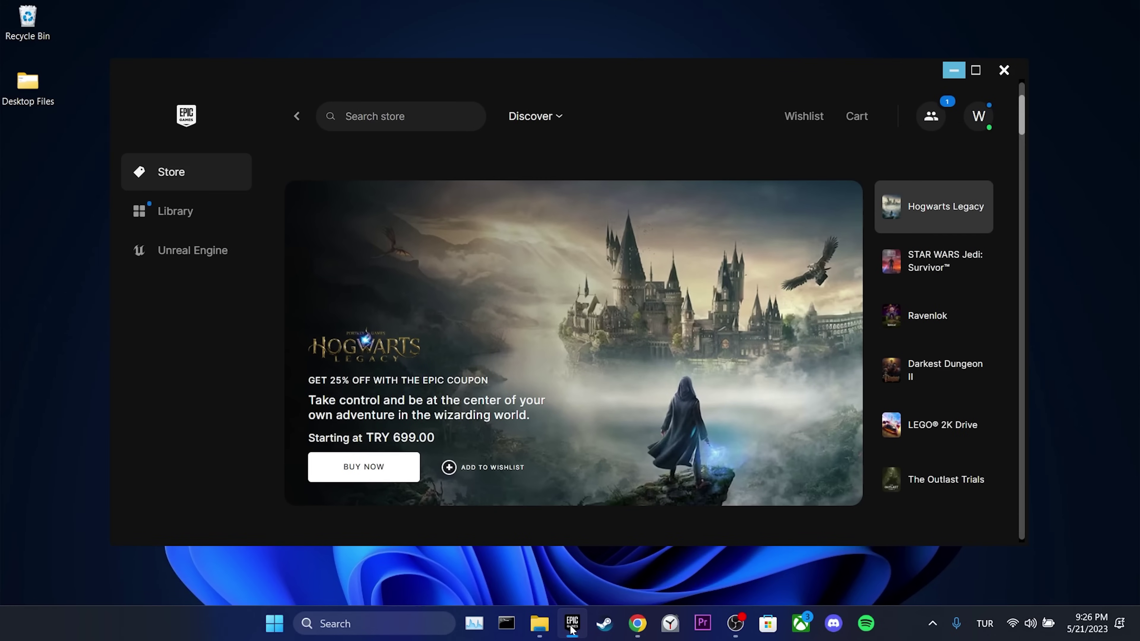
pyautogui.click(180, 213)
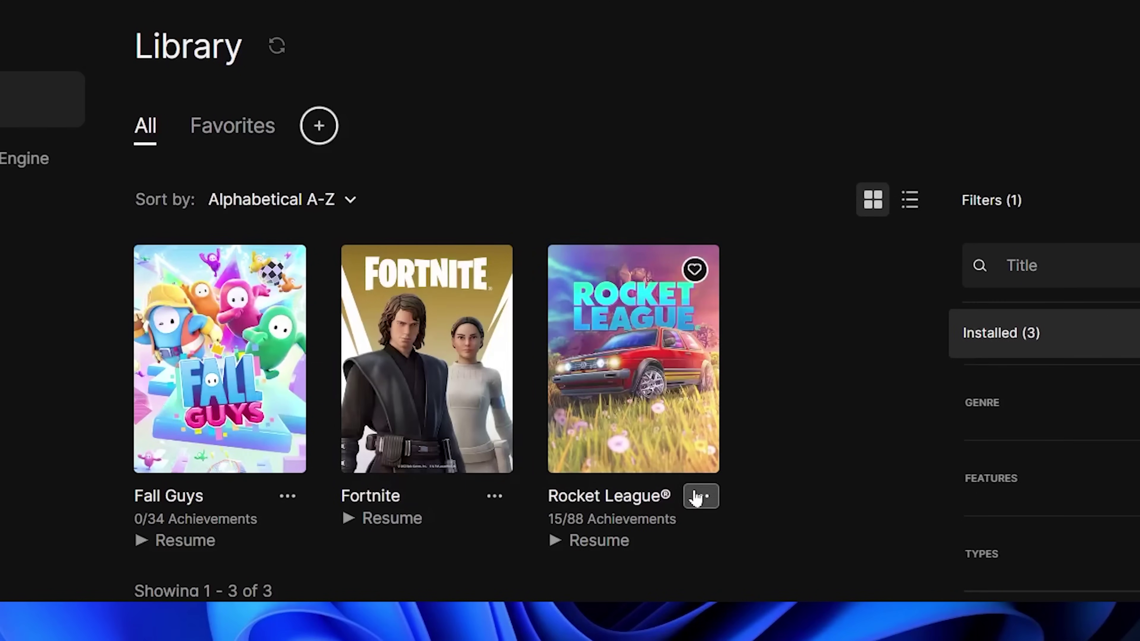
pyautogui.click(700, 496)
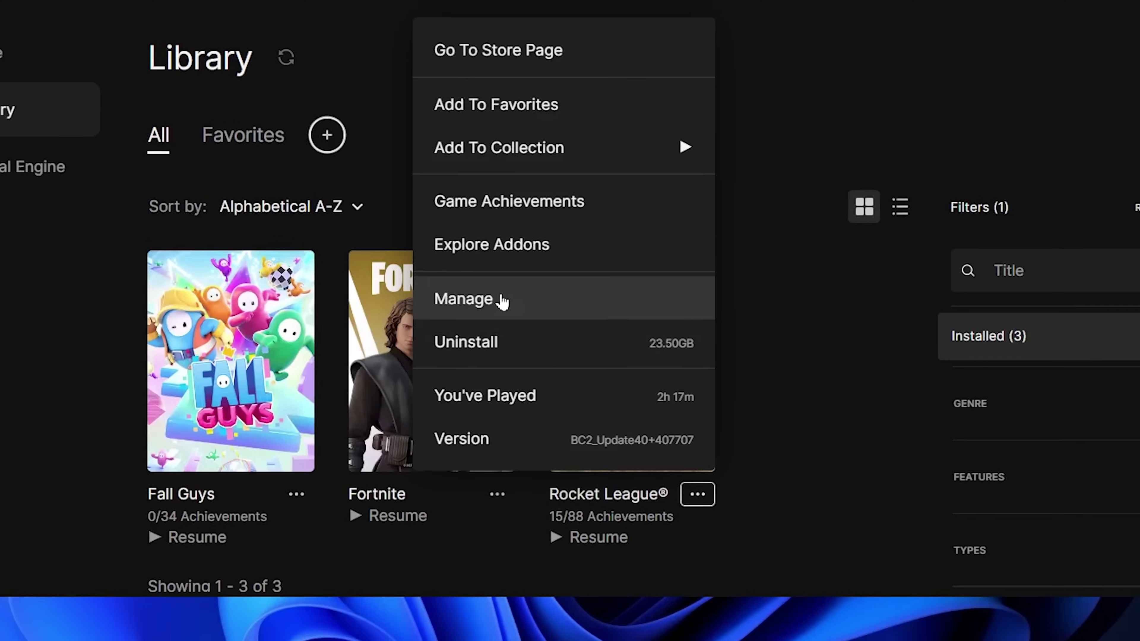
pyautogui.click(497, 300)
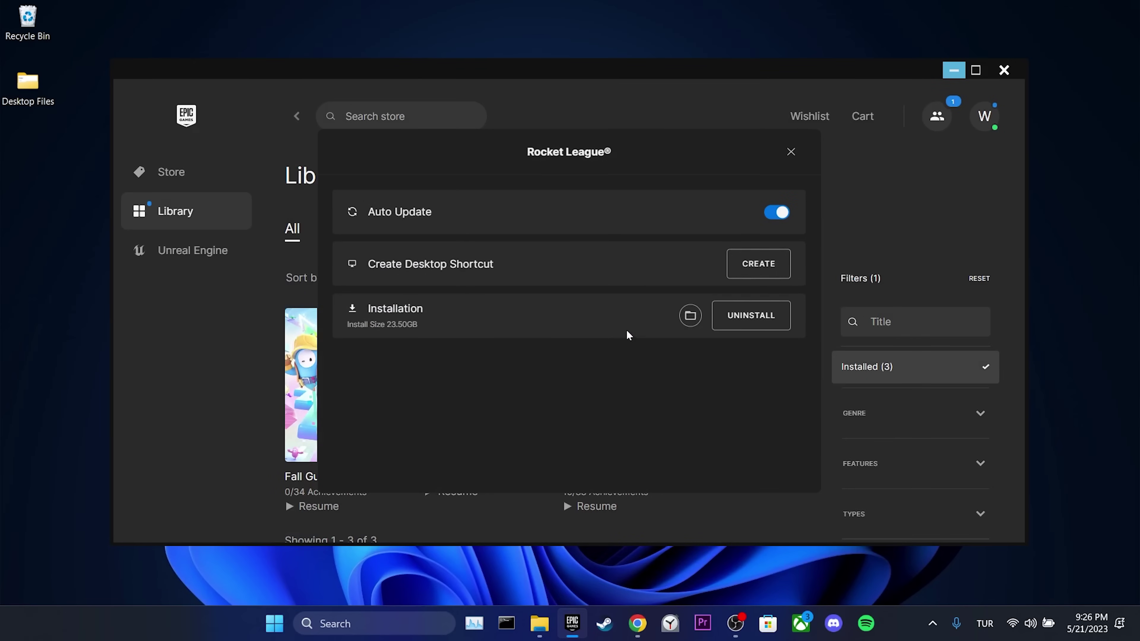
pyautogui.click(690, 315)
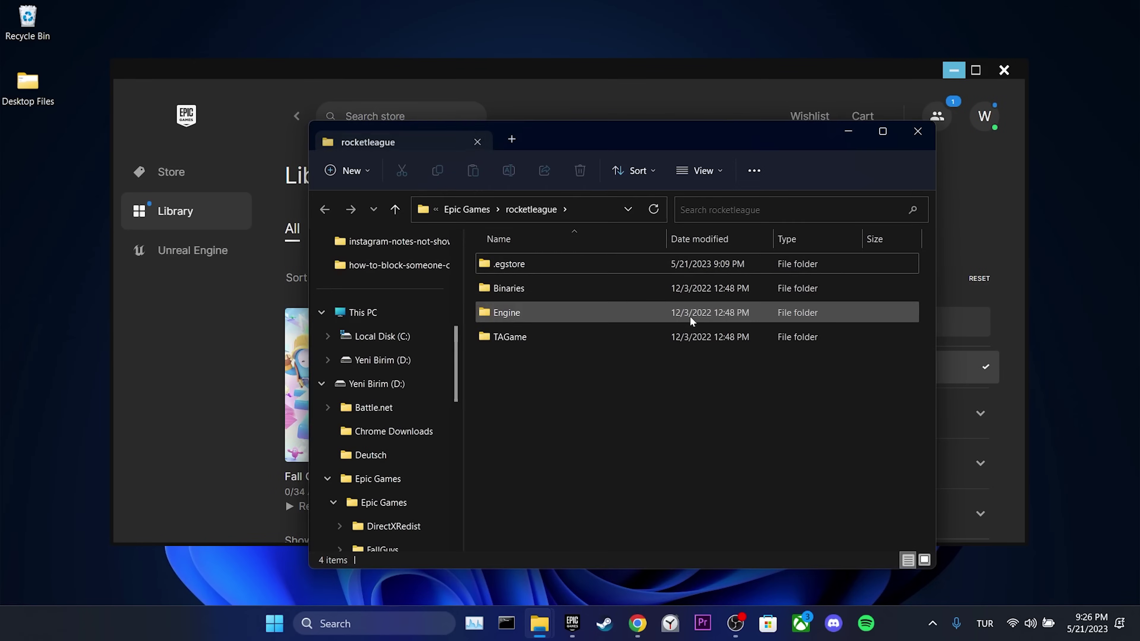
# - Go up to the parent Epic Games folder and cut the FallGuys, Fortnite and rocketleague folders
pyautogui.click(456, 209)
pyautogui.doubleClick(589, 137)
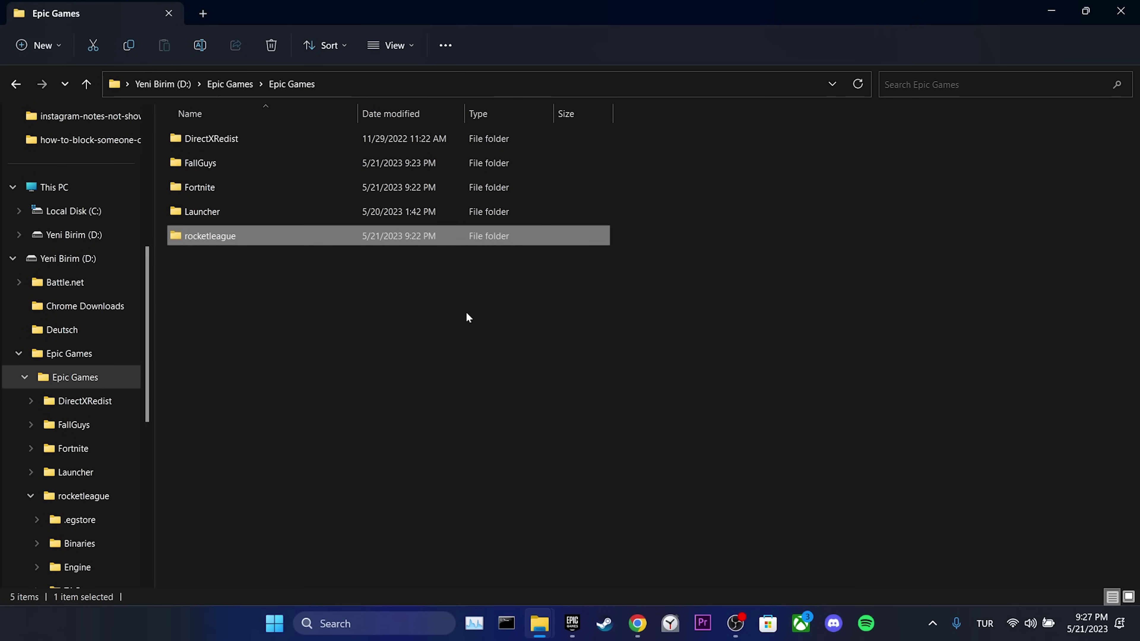
pyautogui.keyDown('ctrl'); pyautogui.click(272, 186); pyautogui.keyUp('ctrl')
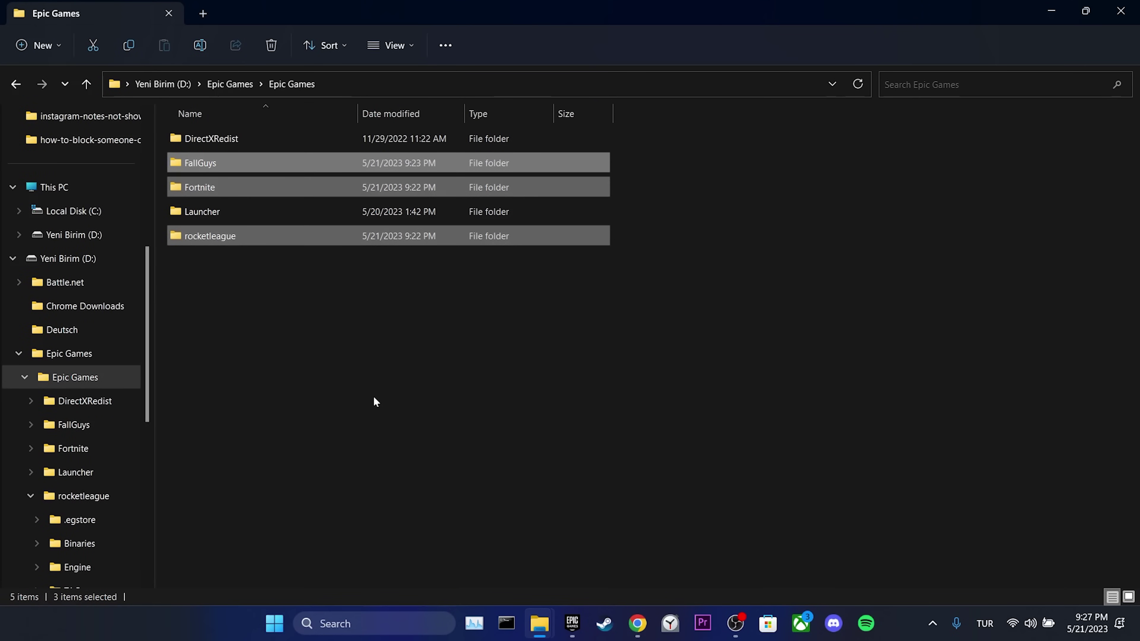
pyautogui.hotkey('ctrl', 'x')
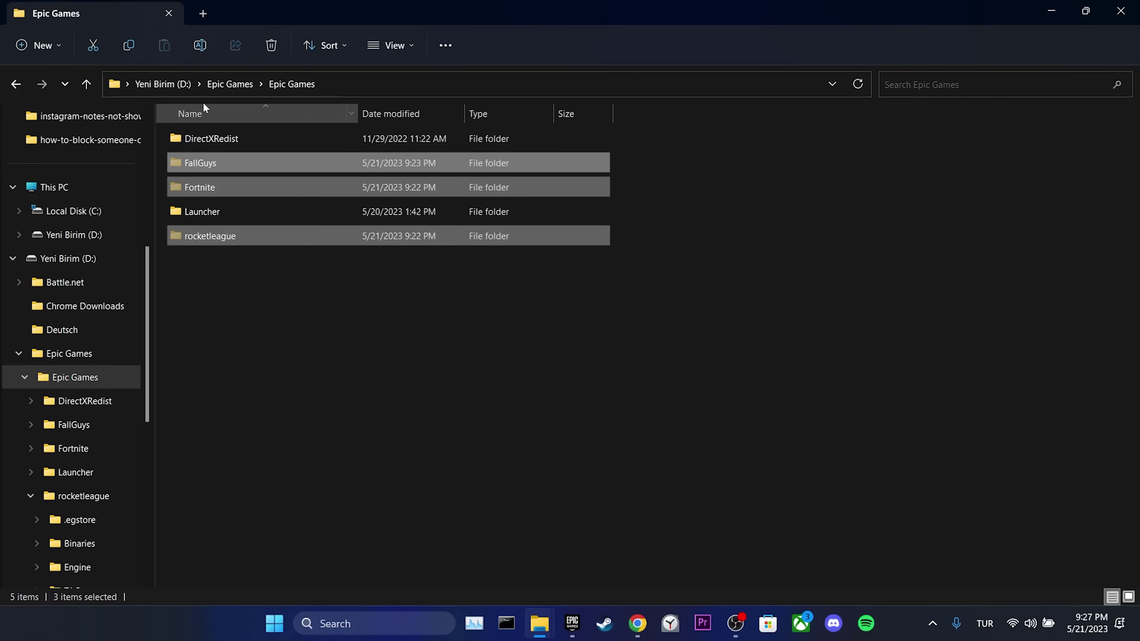
# - Create a new folder named "my games" in the root of drive D
pyautogui.click(167, 84)
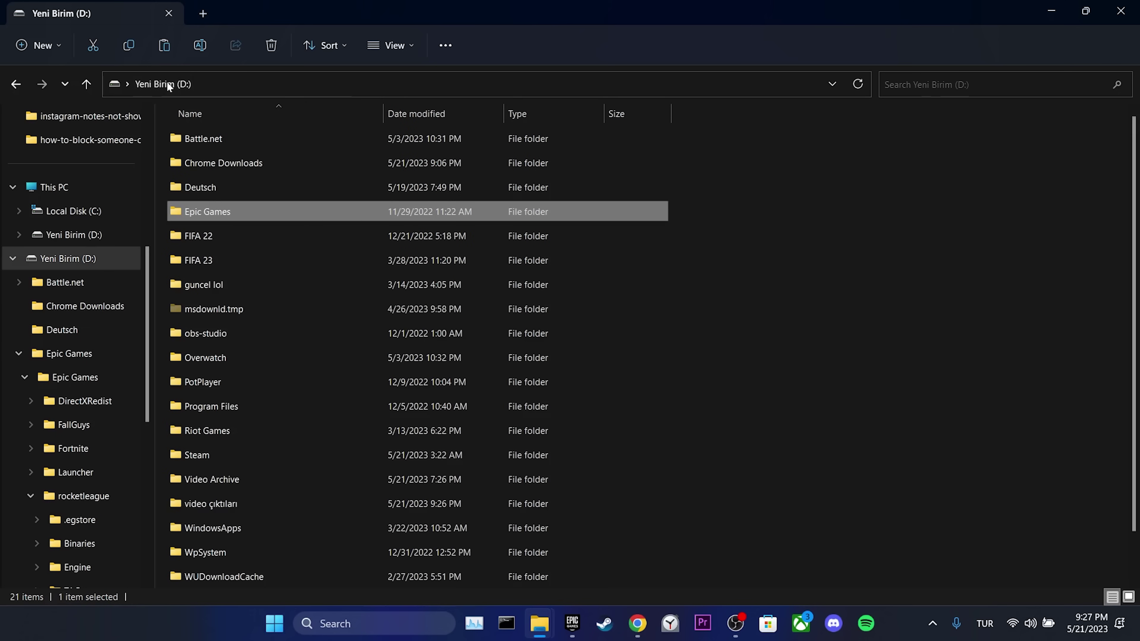
pyautogui.rightClick(711, 219)
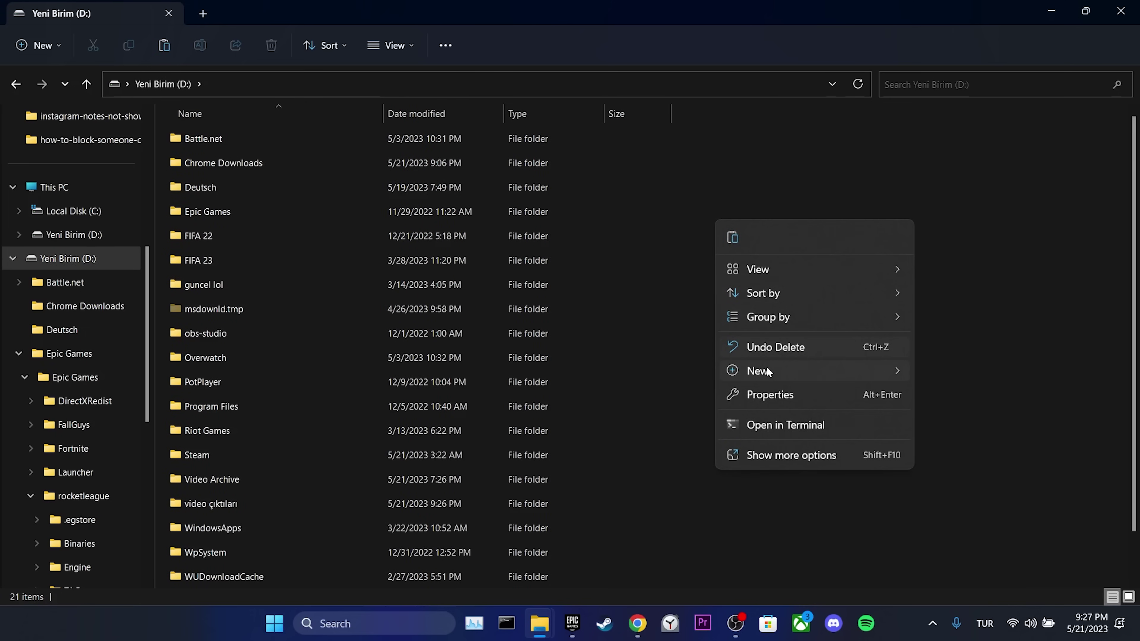
pyautogui.moveTo(767, 367)
pyautogui.click(941, 63)
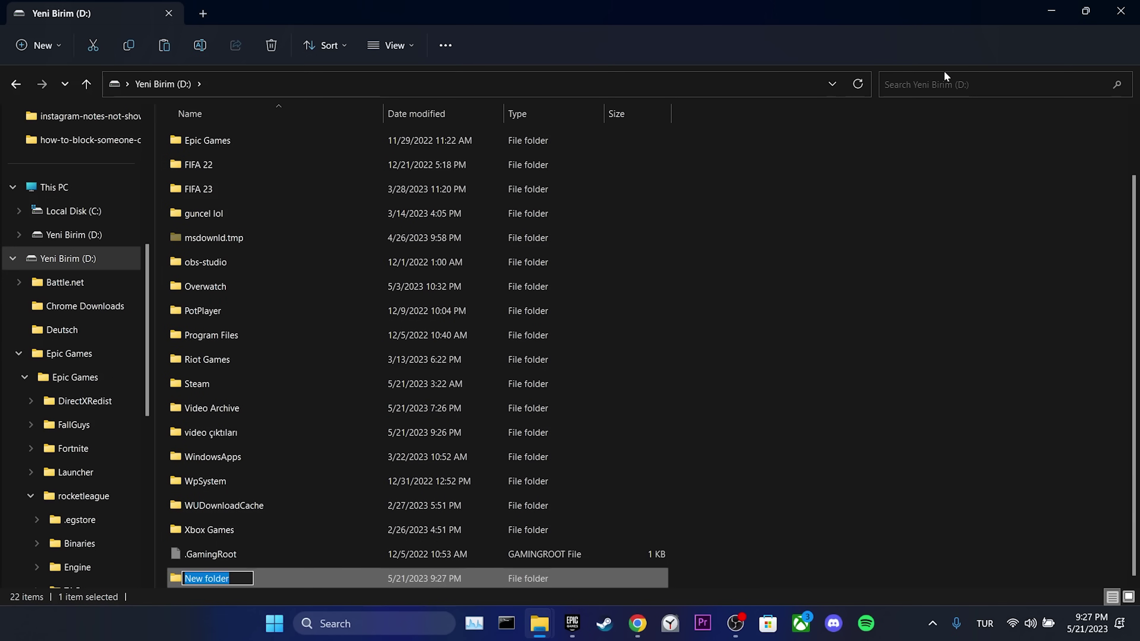
pyautogui.write('my ga')
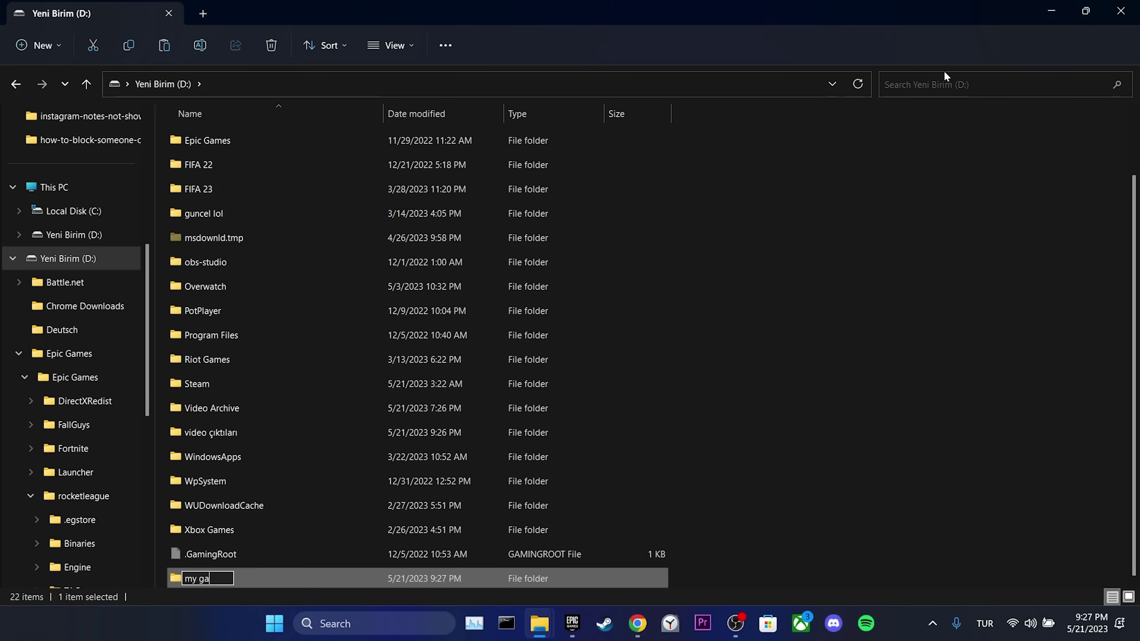
pyautogui.write('mes')
pyautogui.press('Return')
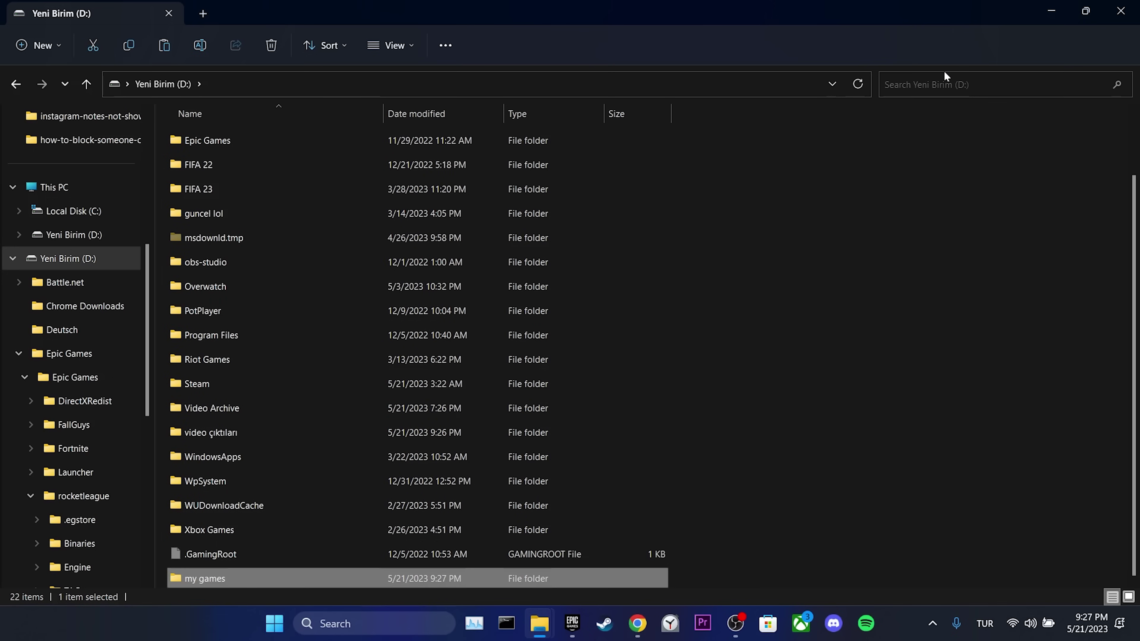
# - Paste the cut game folders into the "my games" folder and return to the desktop
pyautogui.doubleClick(285, 579)
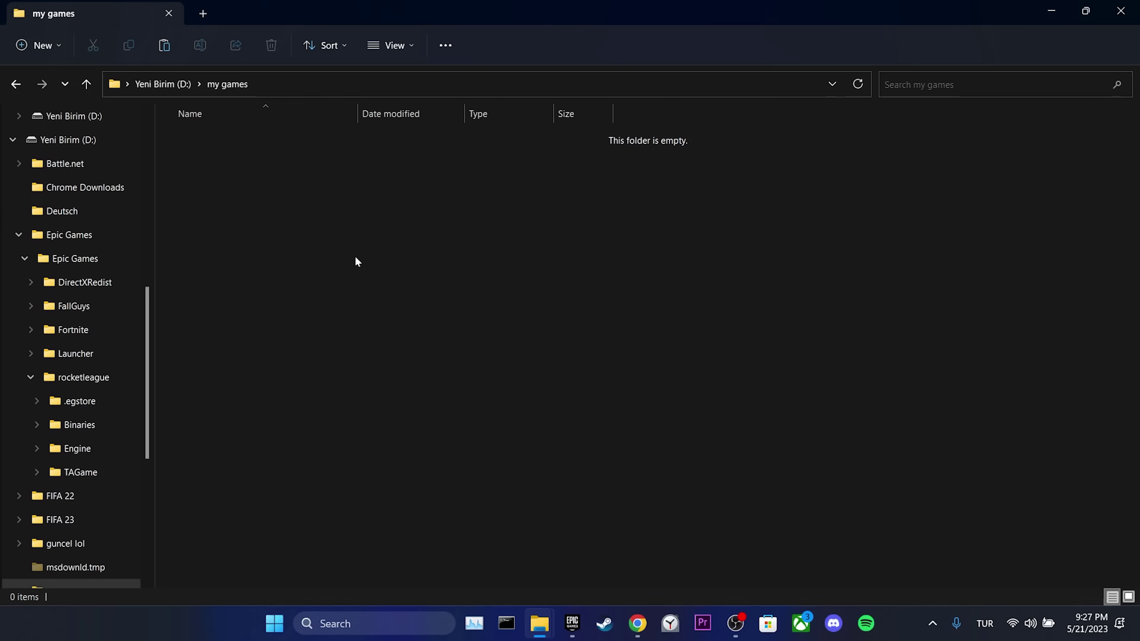
pyautogui.hotkey('ctrl', 'v')
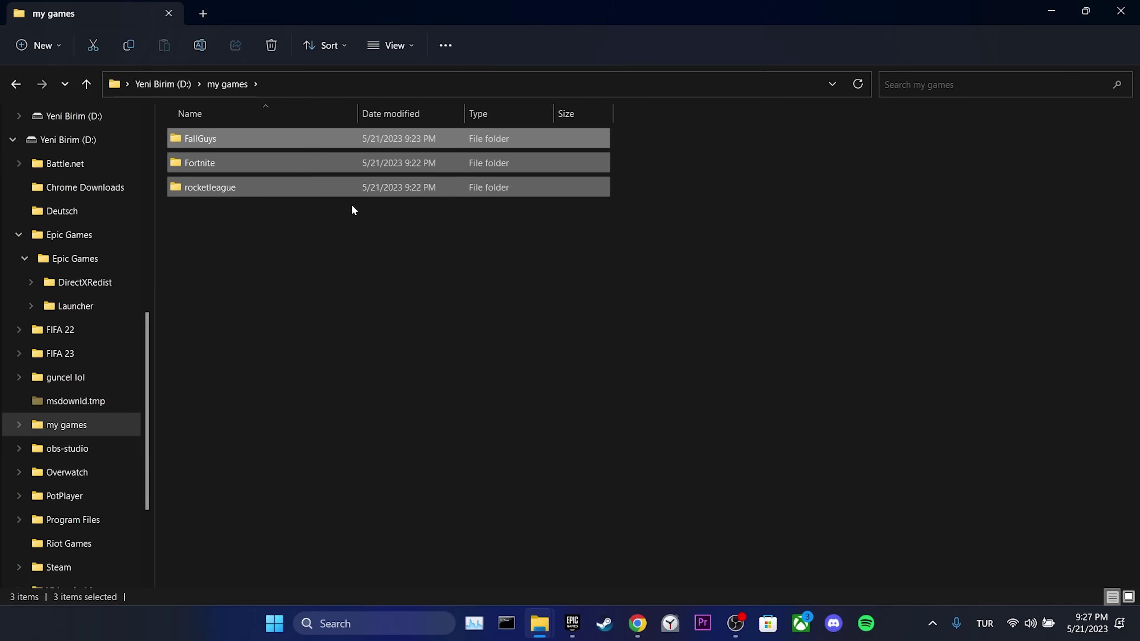
pyautogui.click(353, 208)
pyautogui.press('super+d')
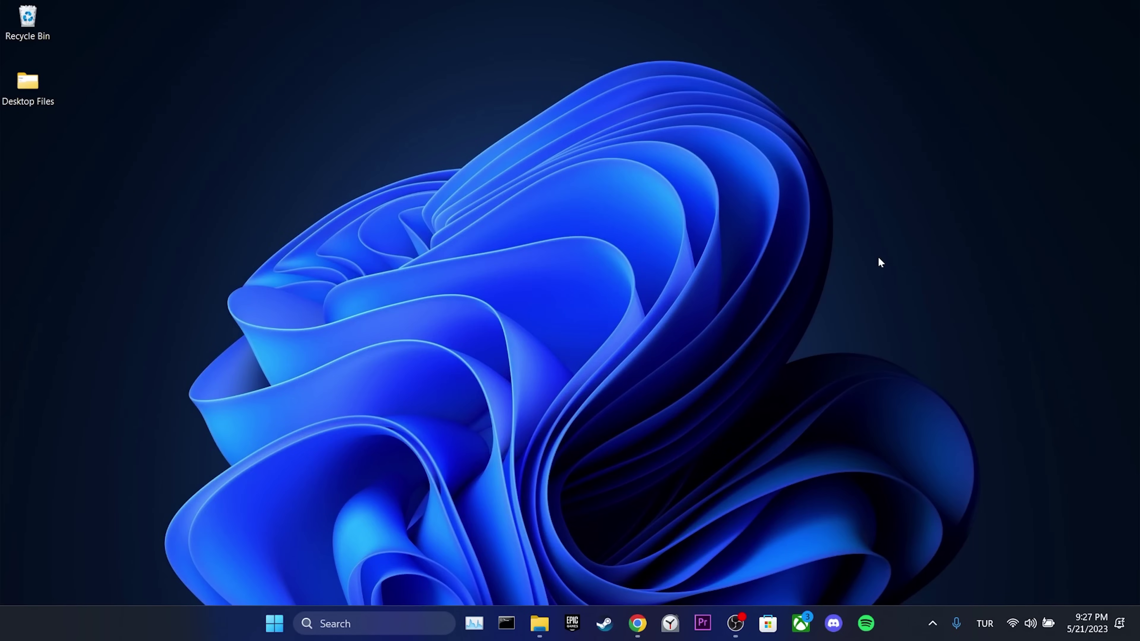
# - Search for Control Panel and open its list of installed programs in Programs and Features
pyautogui.click(351, 617)
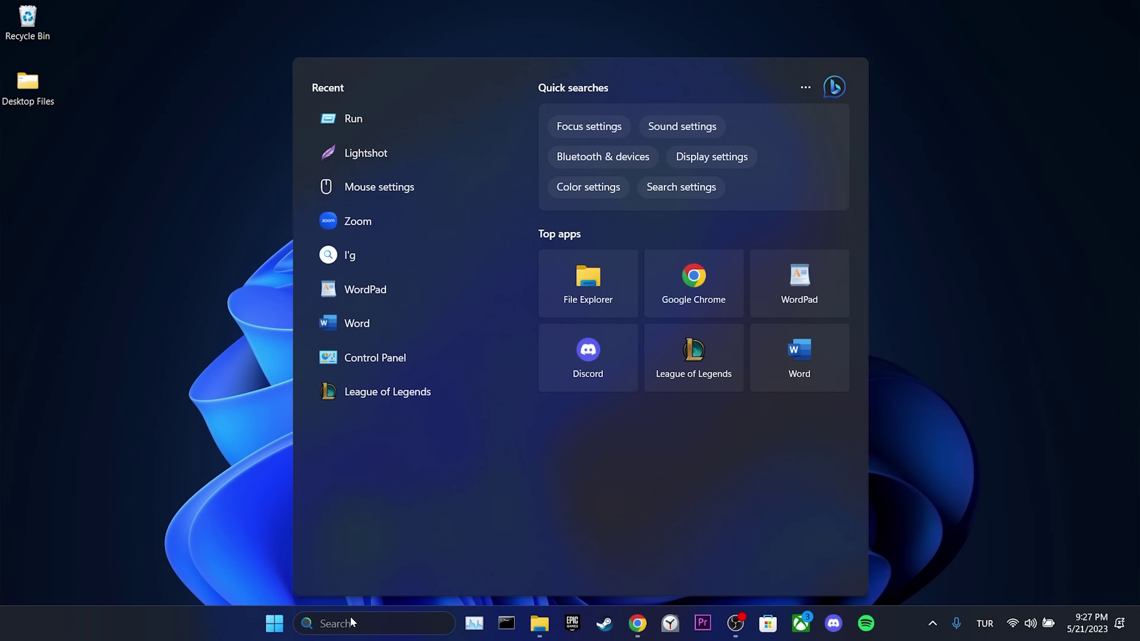
pyautogui.write('control panel')
pyautogui.click(417, 171)
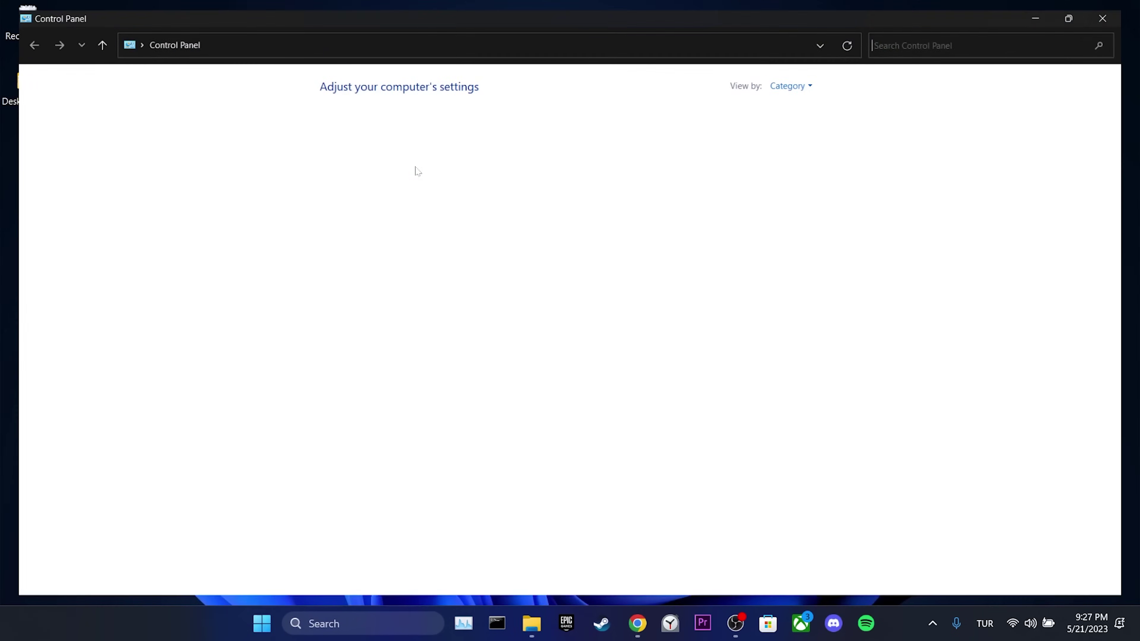
pyautogui.click(394, 303)
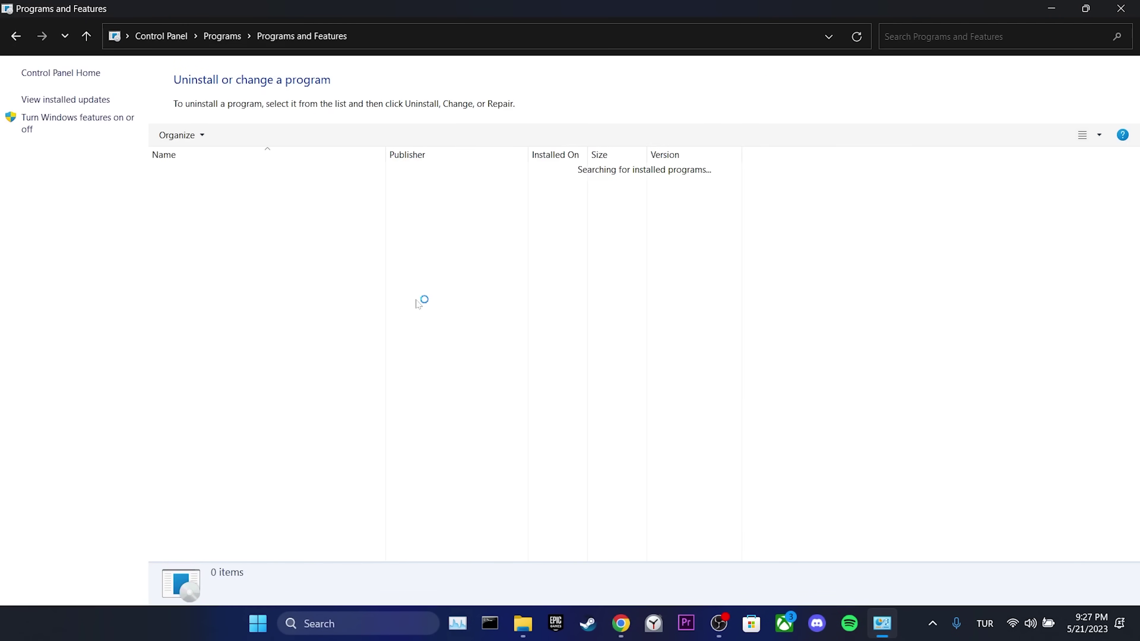
pyautogui.click(391, 341)
# - Start uninstalling Epic Games Launcher and confirm the removal
pyautogui.click(200, 356)
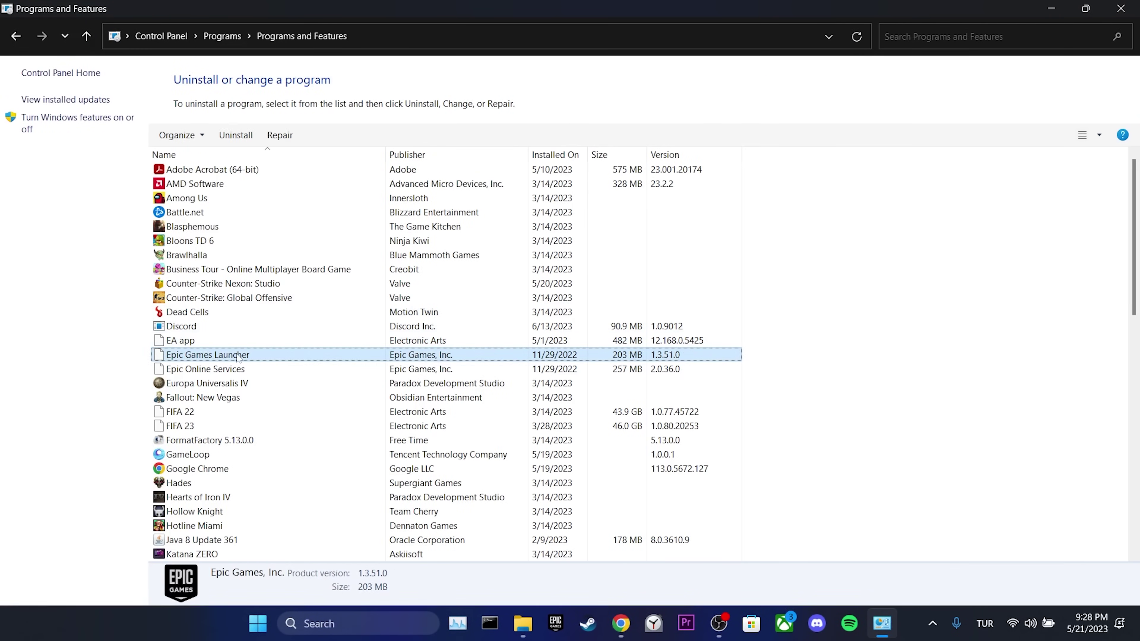
pyautogui.rightClick(194, 357)
pyautogui.click(238, 365)
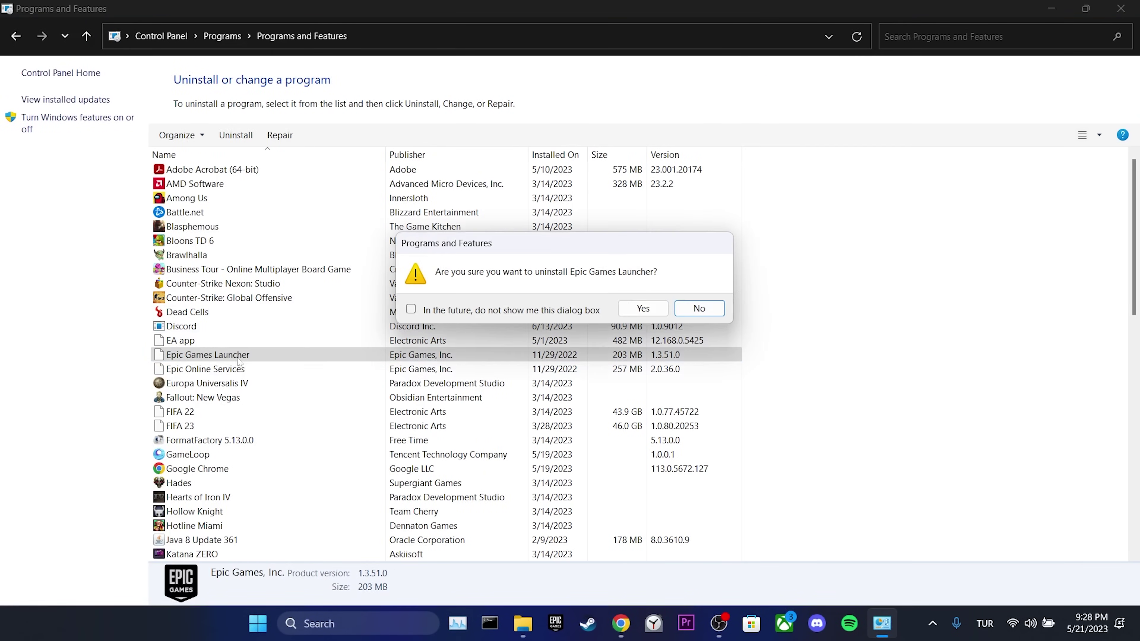
pyautogui.click(638, 308)
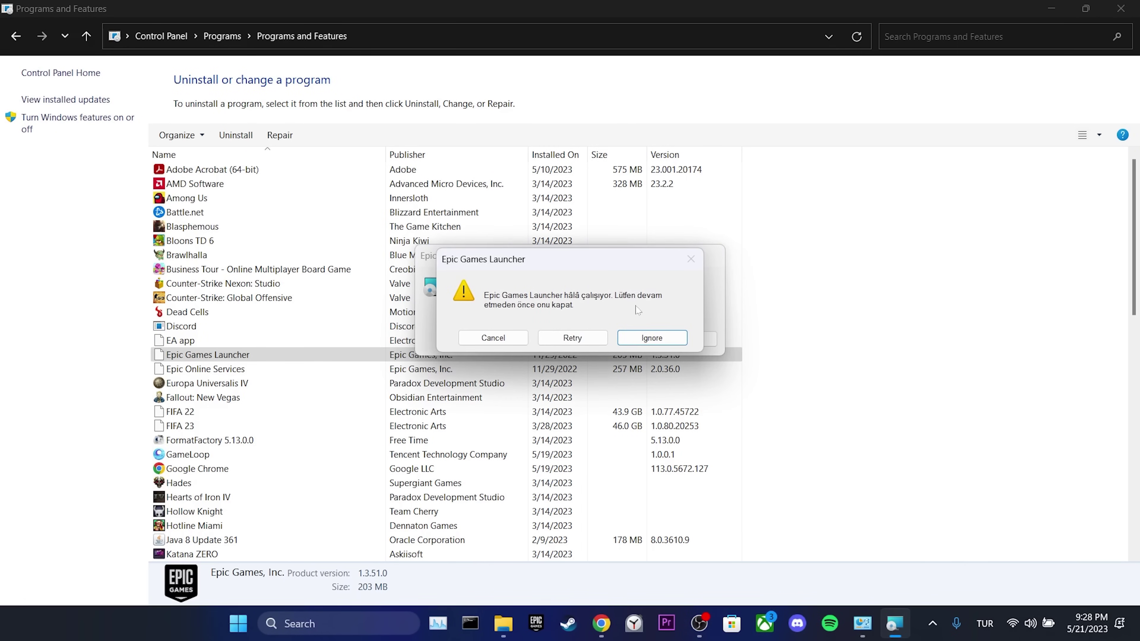
# - Quit the Epic Games Launcher running in the background, retry the uninstallation, and close Programs and Features
pyautogui.click(929, 629)
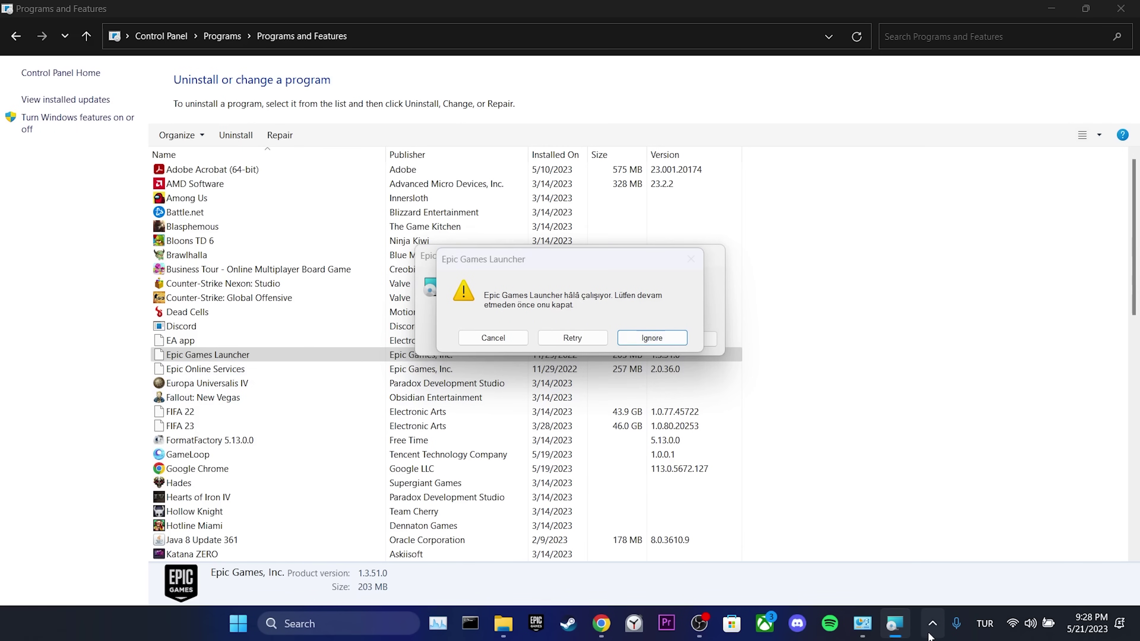
pyautogui.rightClick(919, 582)
pyautogui.click(938, 570)
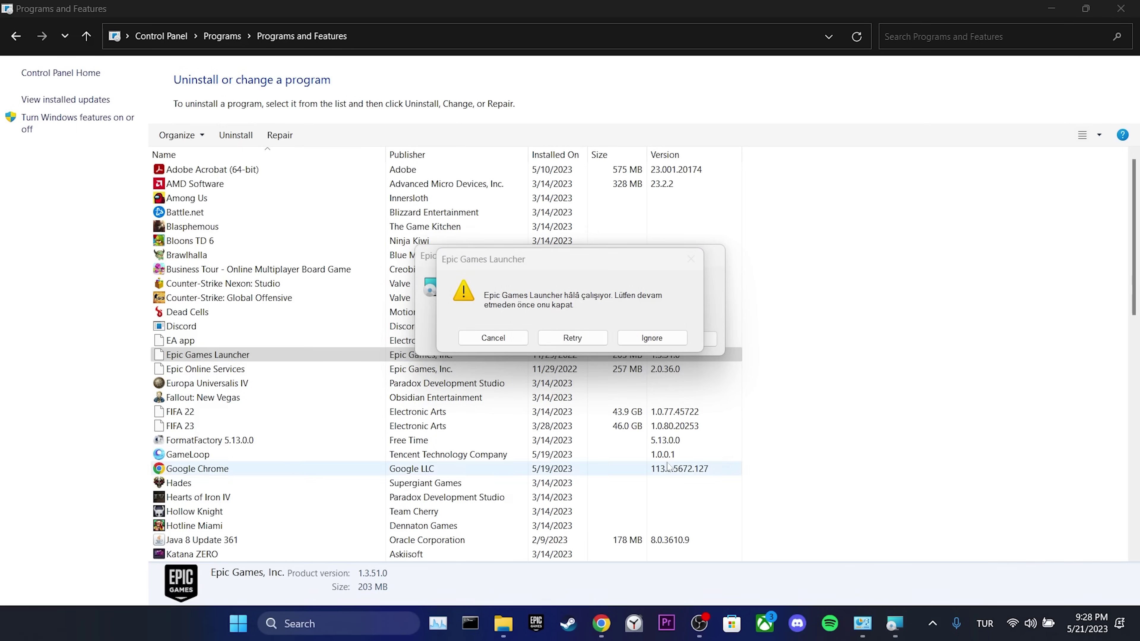
pyautogui.click(573, 339)
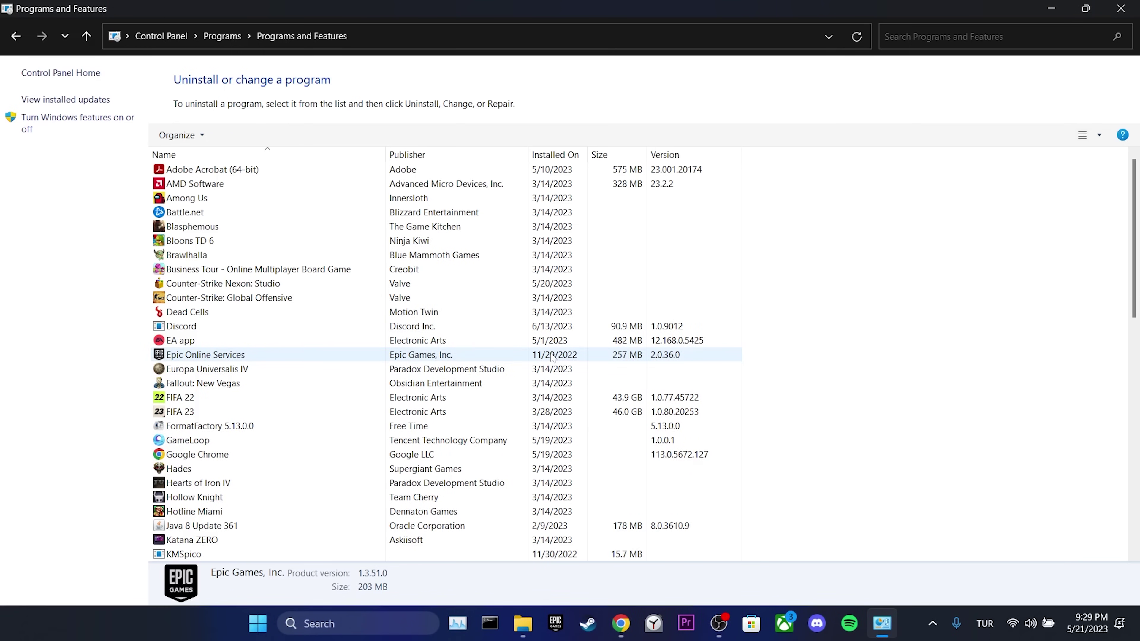
pyautogui.click(1121, 8)
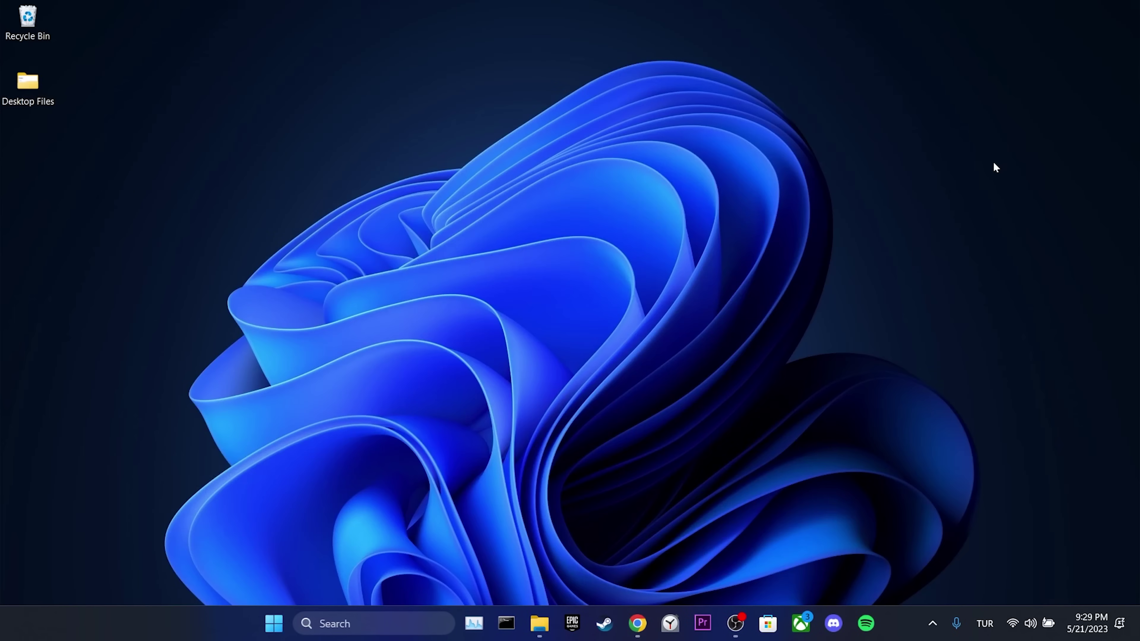
# - Switch to Chrome and download the Epic Games Launcher installer for Windows from the Epic Games Store download page
pyautogui.click(637, 622)
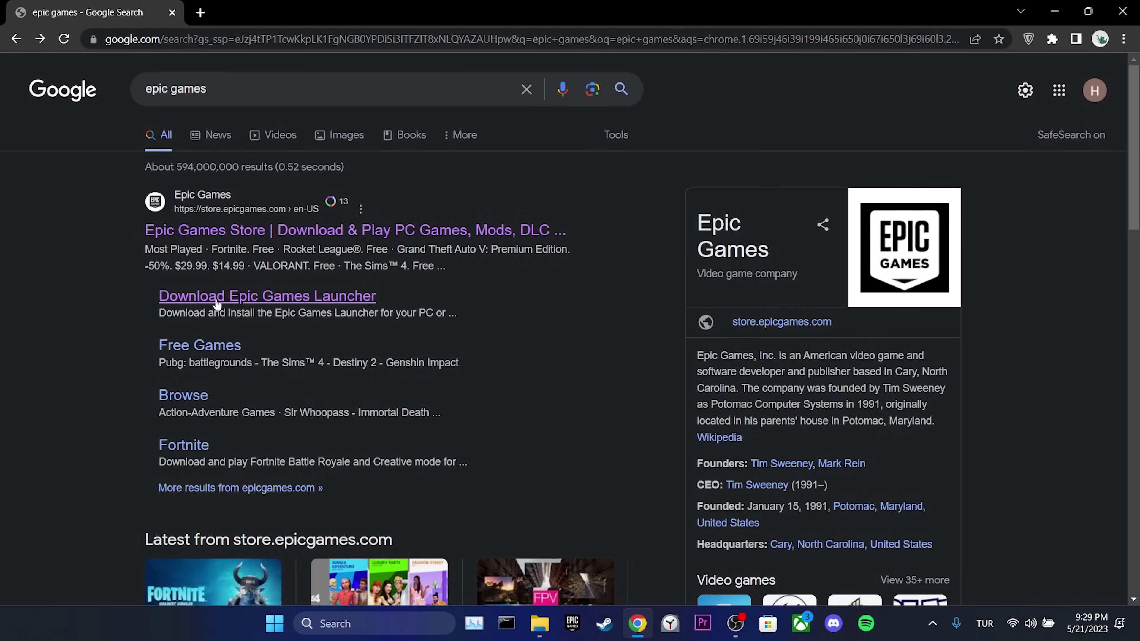
pyautogui.click(243, 300)
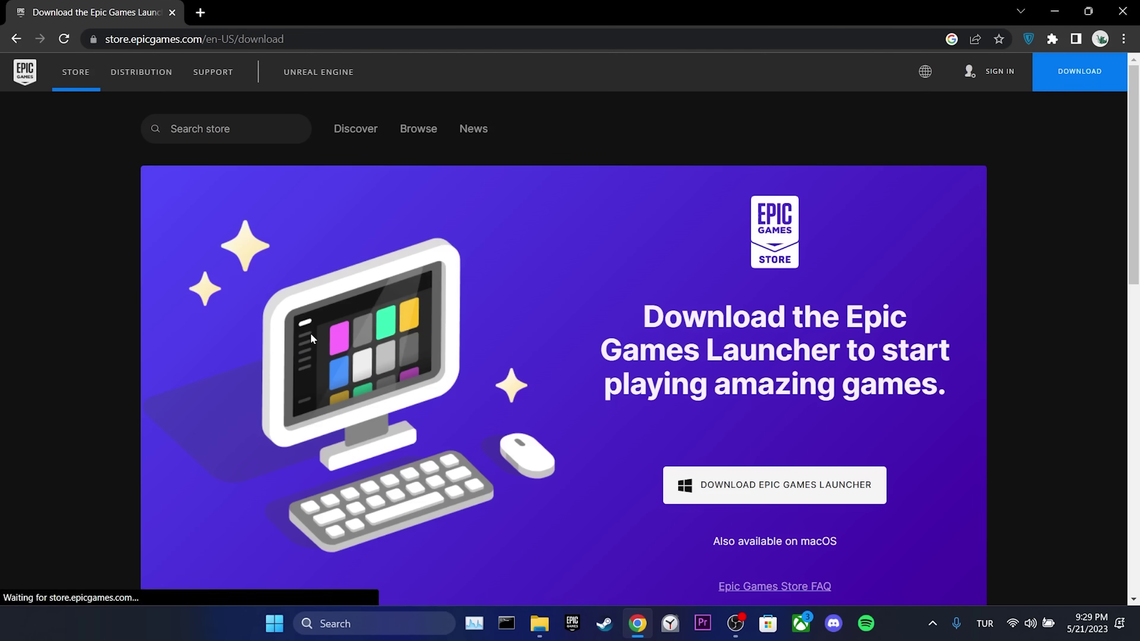
pyautogui.click(711, 493)
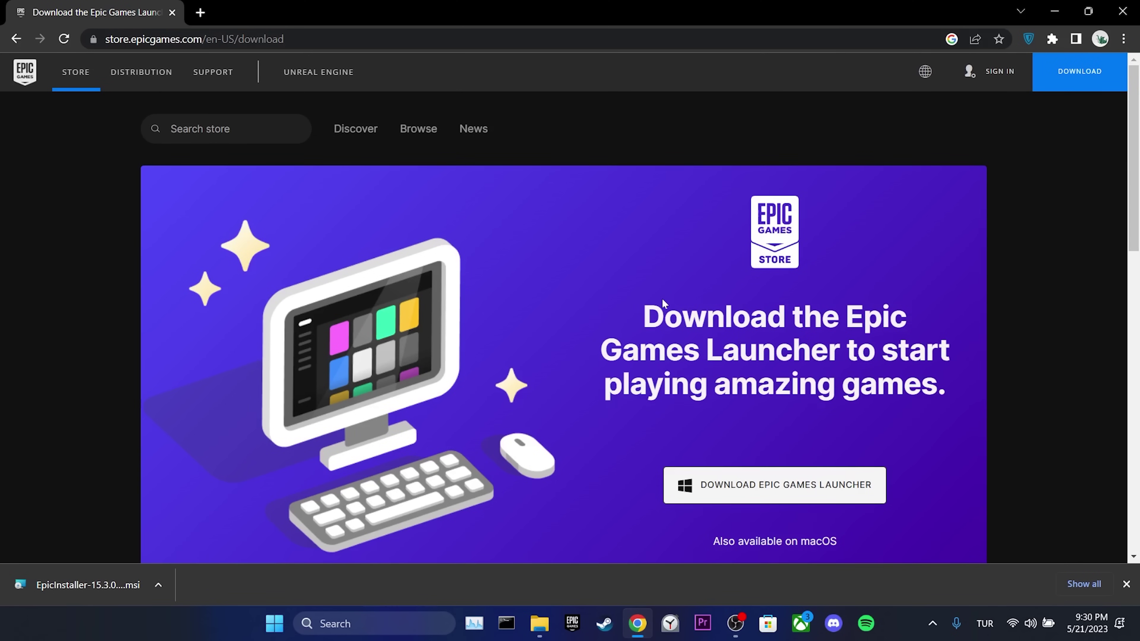
# - Run the downloaded EpicInstaller file and install the launcher with D:\Epic Games\ as the destination folder
pyautogui.click(73, 584)
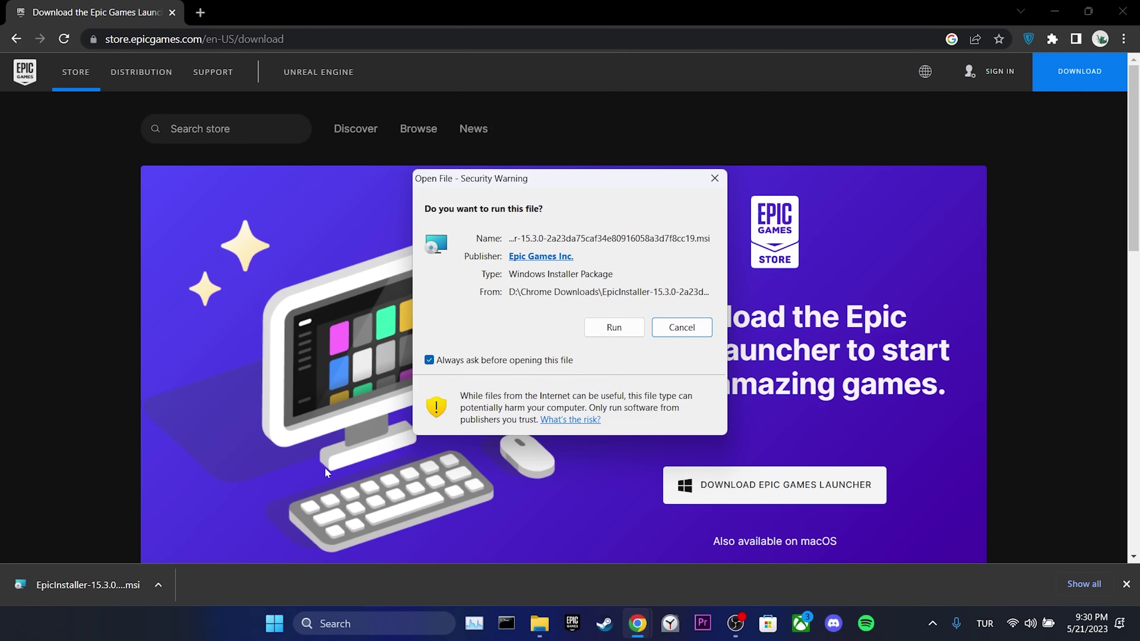
pyautogui.click(610, 326)
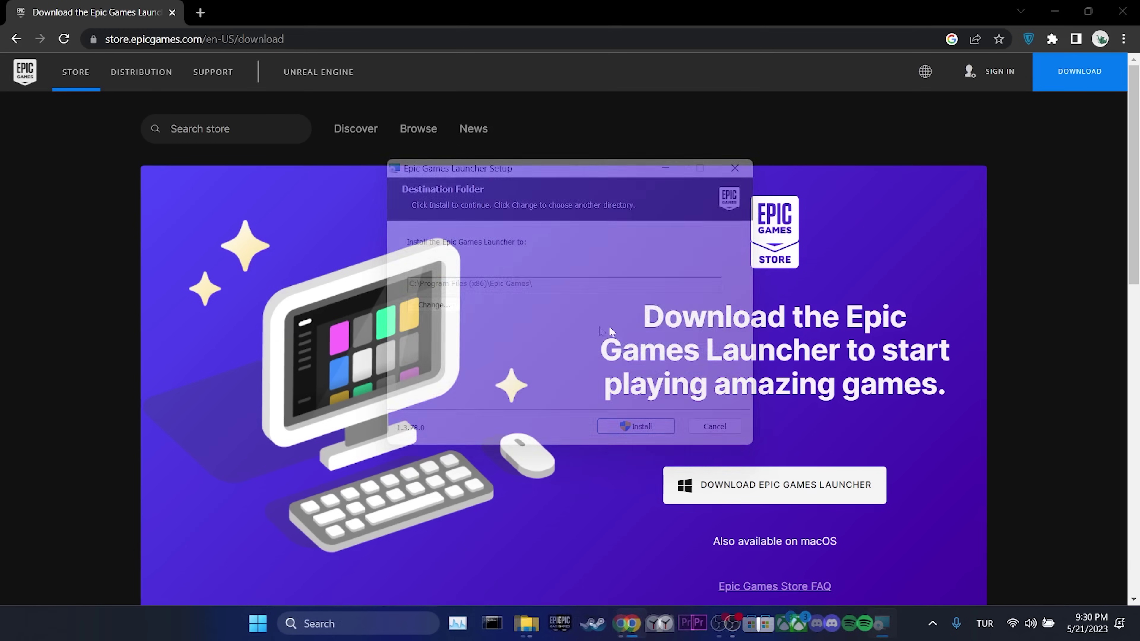
pyautogui.click(449, 306)
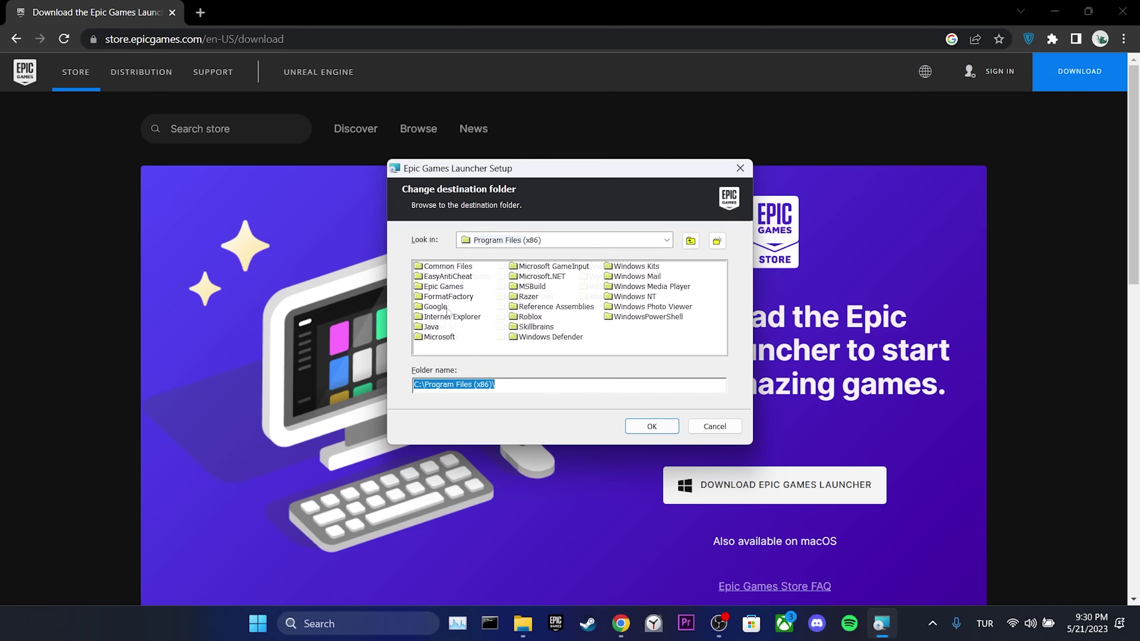
pyautogui.click(651, 426)
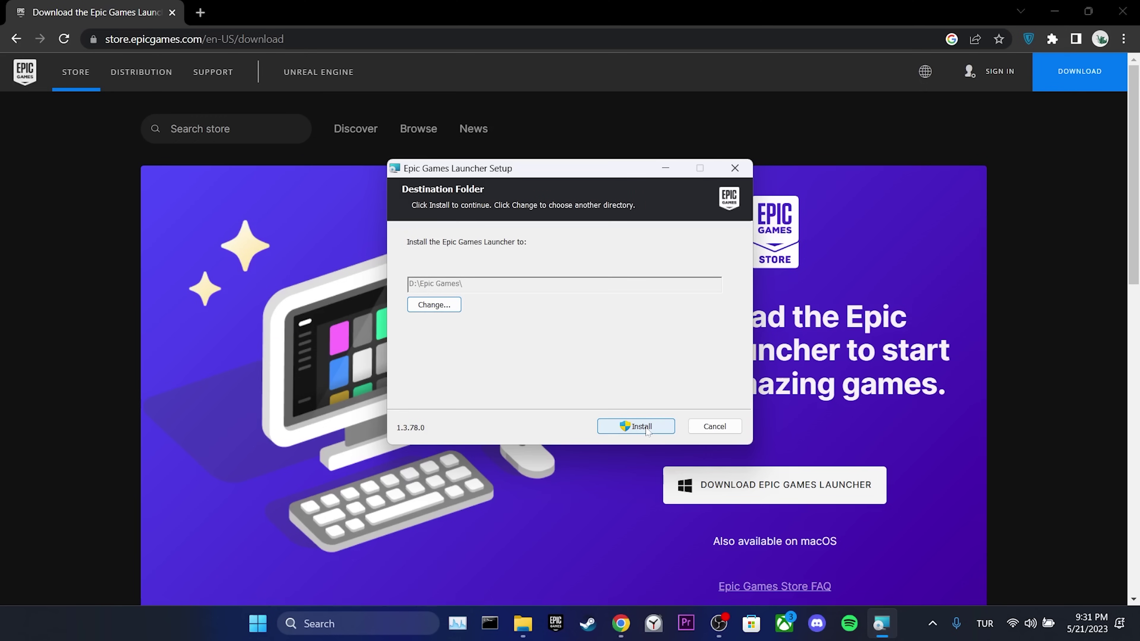
pyautogui.click(646, 427)
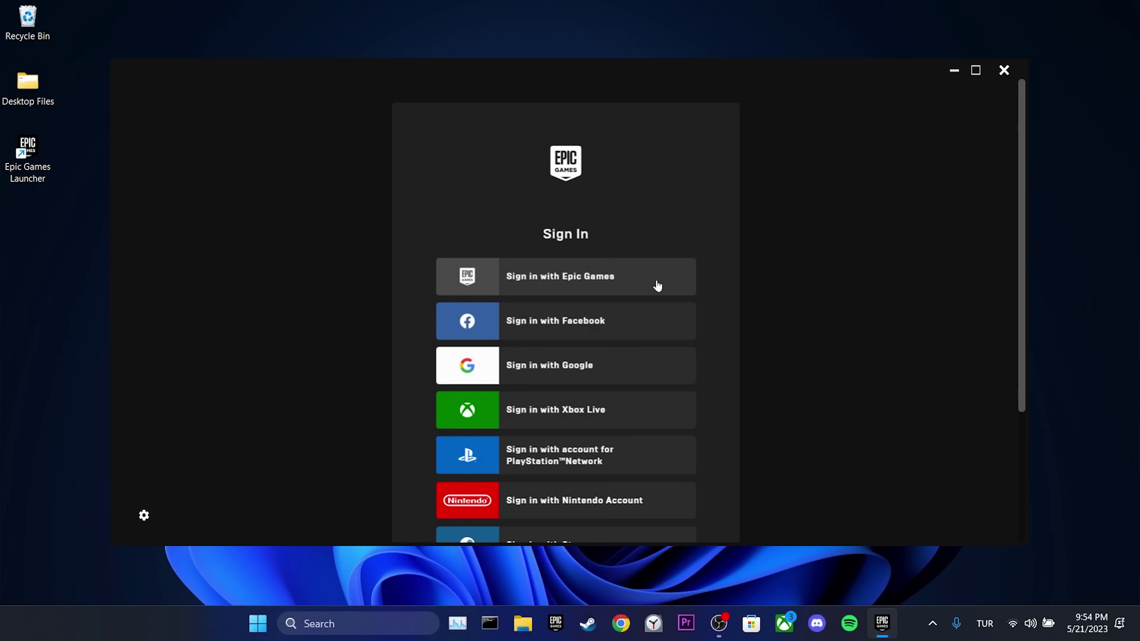
# - Sign in to the launcher with an Epic Games account, view the game library, and minimize the launcher
pyautogui.click(654, 286)
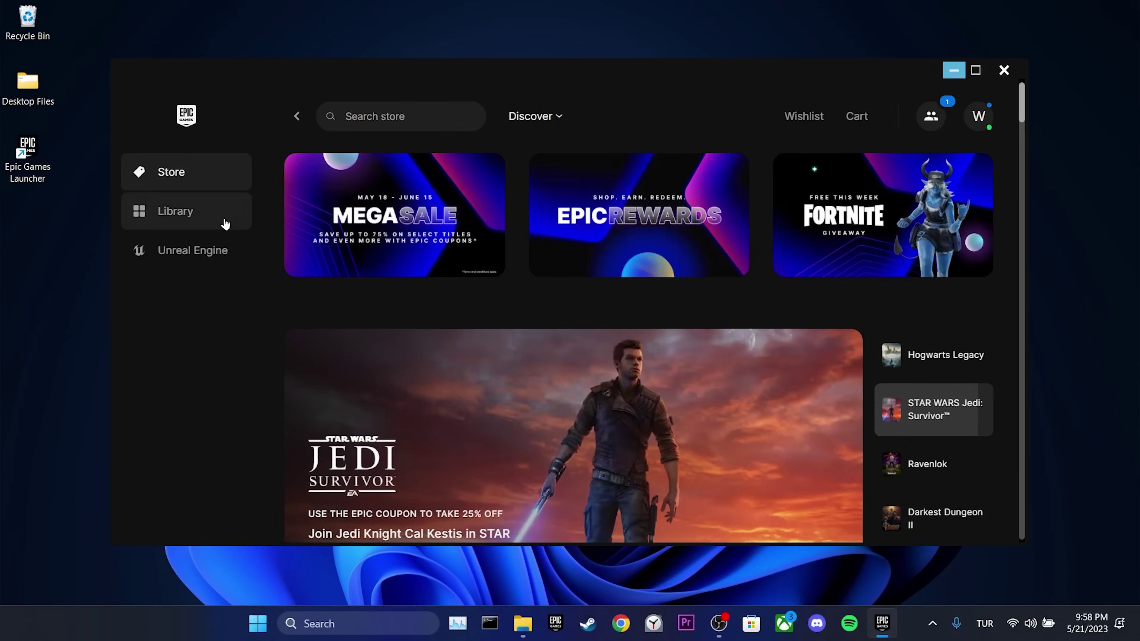
pyautogui.click(226, 223)
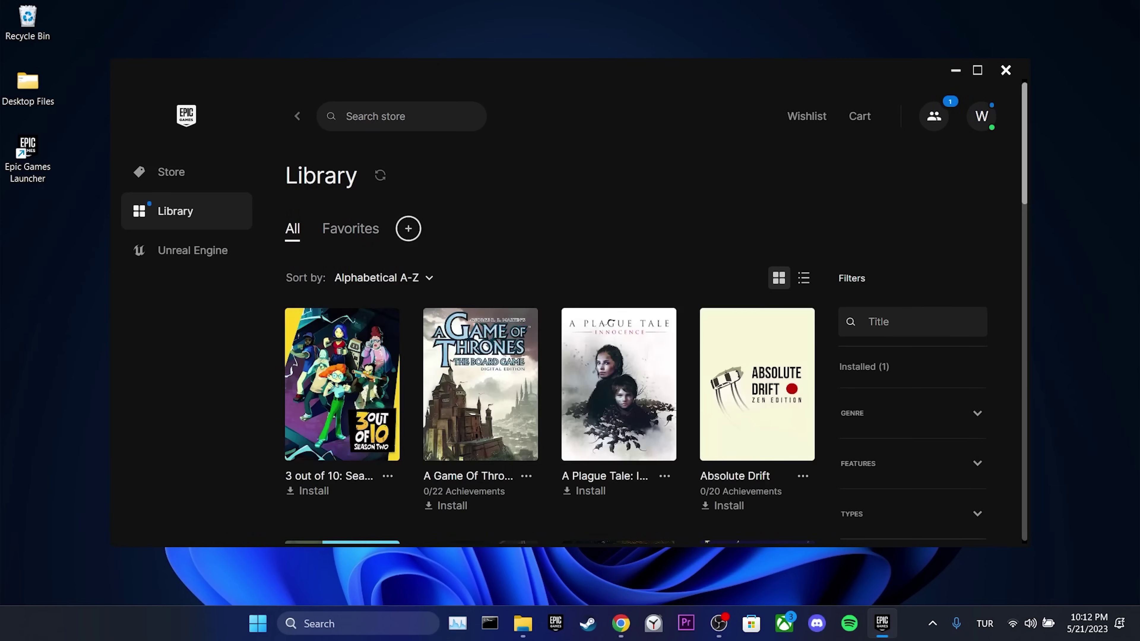
pyautogui.click(955, 70)
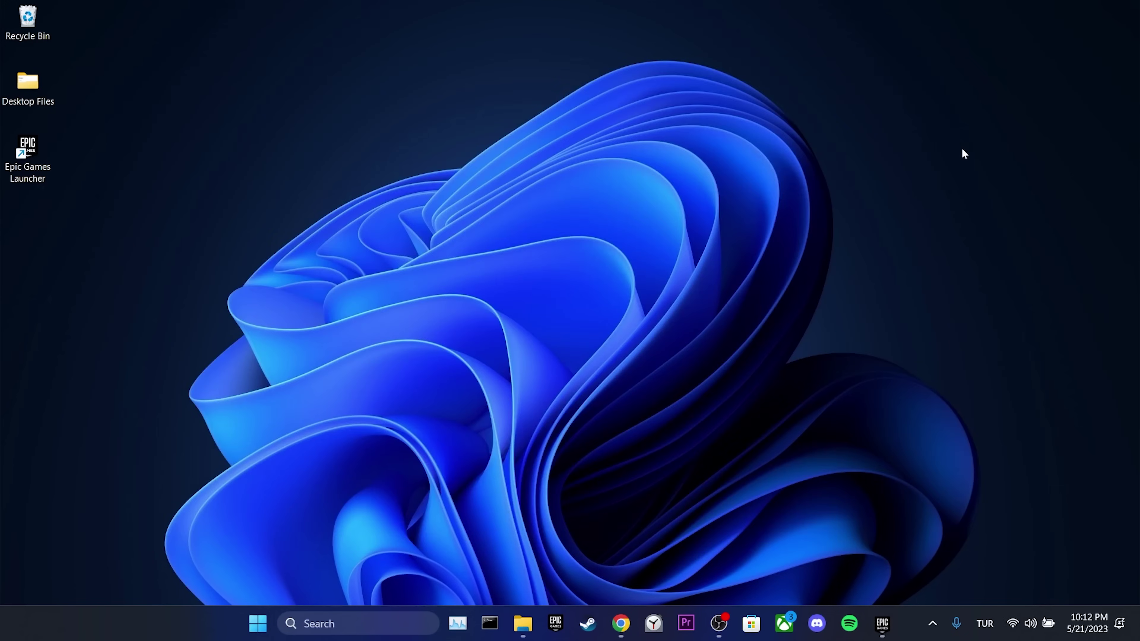
# - Switch to Chrome and read through the Epic Games help article's steps for moving an installed game to another directory
pyautogui.click(622, 616)
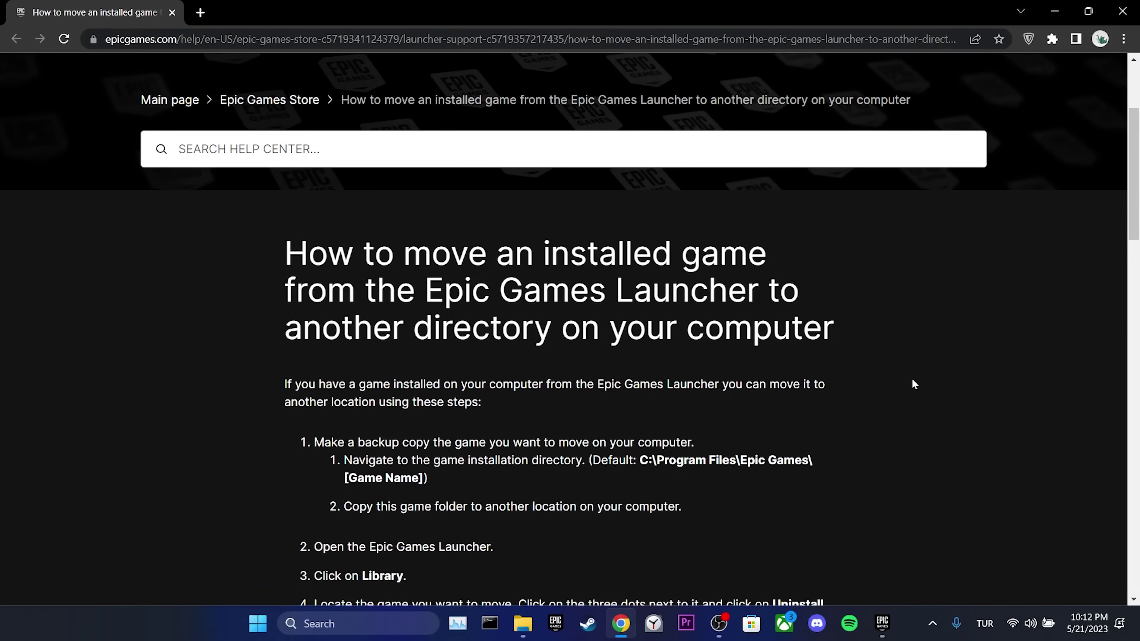
pyautogui.scroll(-3, 1136, 219)
pyautogui.moveTo(1136, 219); pyautogui.dragTo(1138, 353)
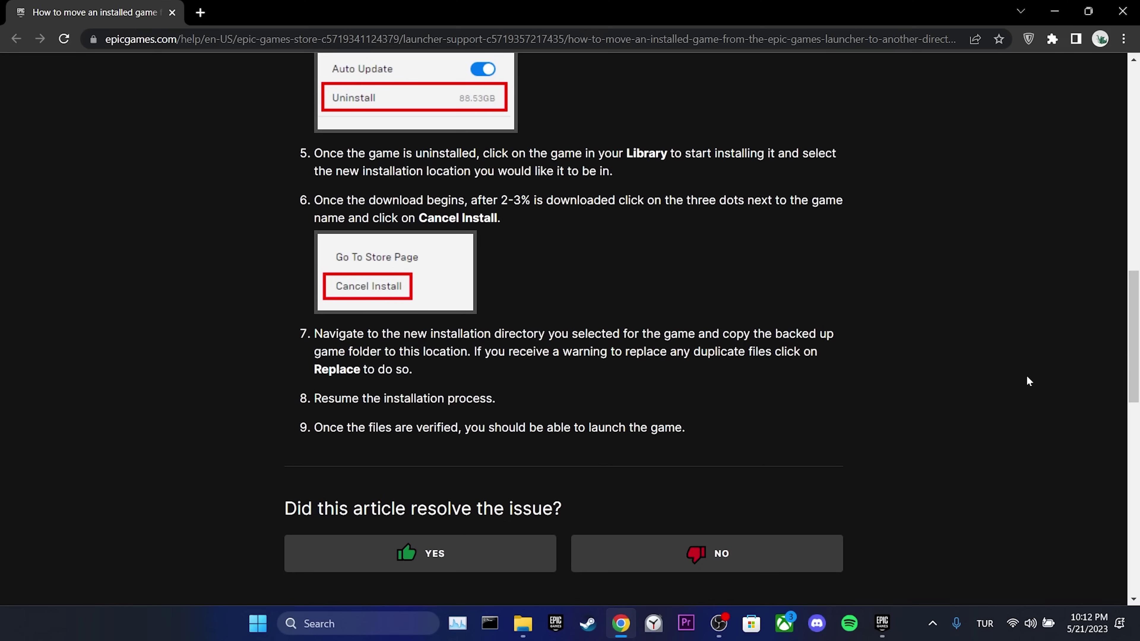